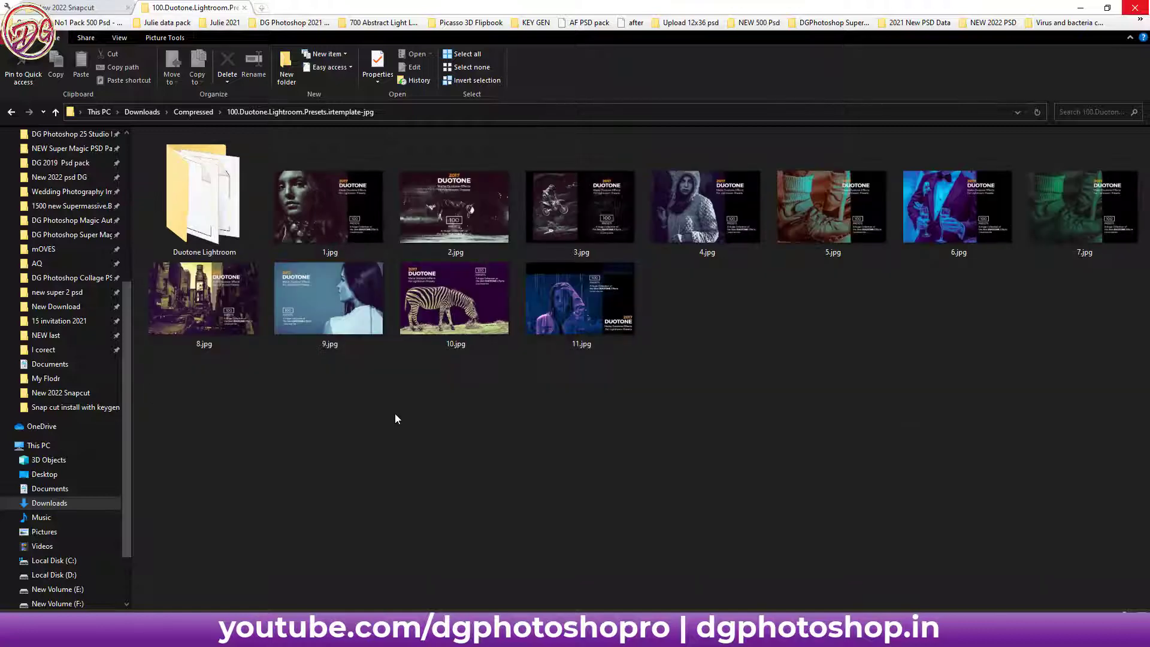
Step: Open the Duotone Lightroom preset folder, browse its contents, then return to the preset pack folder
{"action": "double_click", "coordinate": [291, 274]}
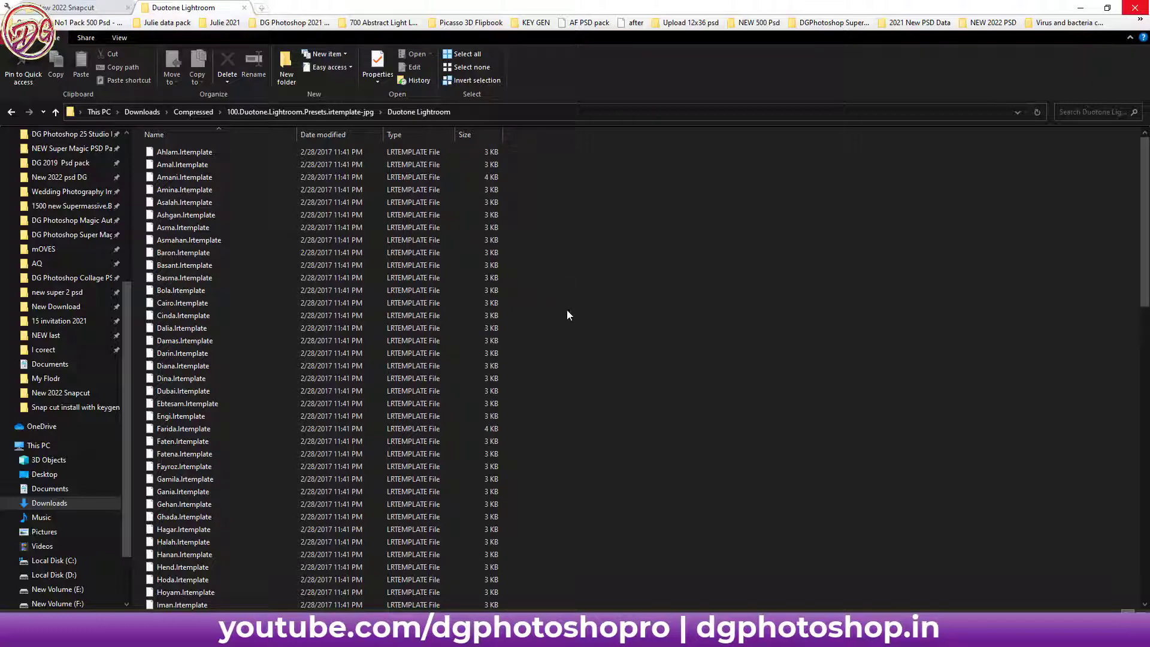
{"action": "scroll", "coordinate": [566, 310], "scroll_direction": "down", "scroll_amount": 2}
{"action": "scroll", "coordinate": [569, 312], "scroll_direction": "down", "scroll_amount": 2}
{"action": "scroll", "coordinate": [569, 315], "scroll_direction": "down", "scroll_amount": 2}
{"action": "scroll", "coordinate": [569, 315], "scroll_direction": "down", "scroll_amount": 2}
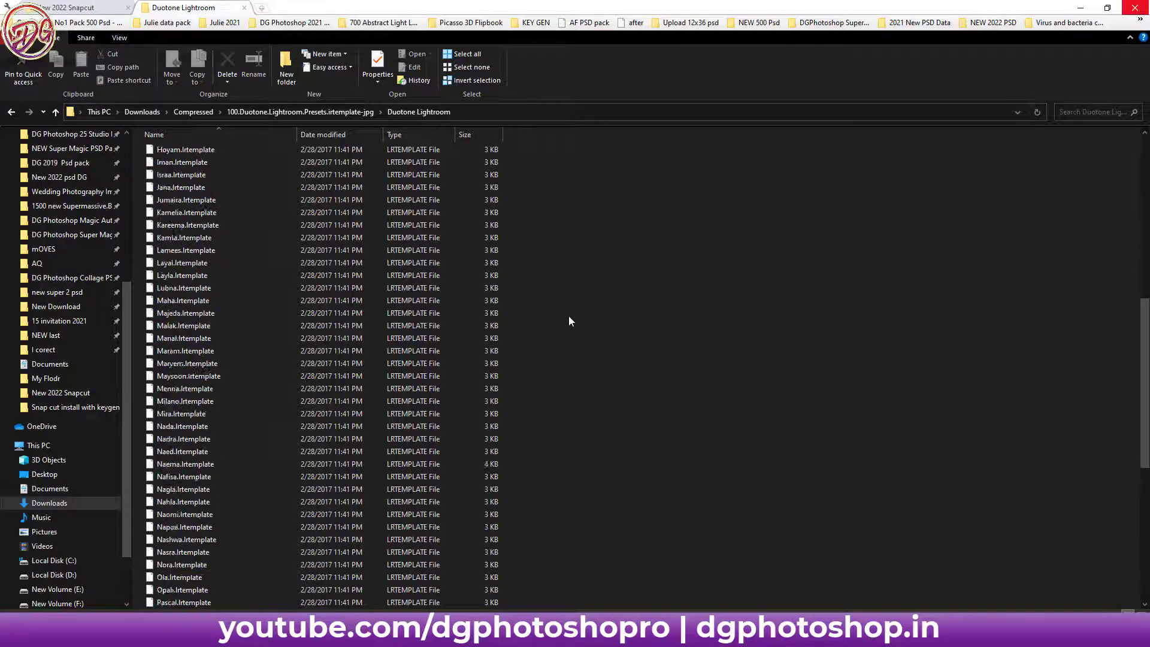
{"action": "scroll", "coordinate": [569, 315], "scroll_direction": "down", "scroll_amount": 2}
{"action": "scroll", "coordinate": [570, 327], "scroll_direction": "down", "scroll_amount": 2}
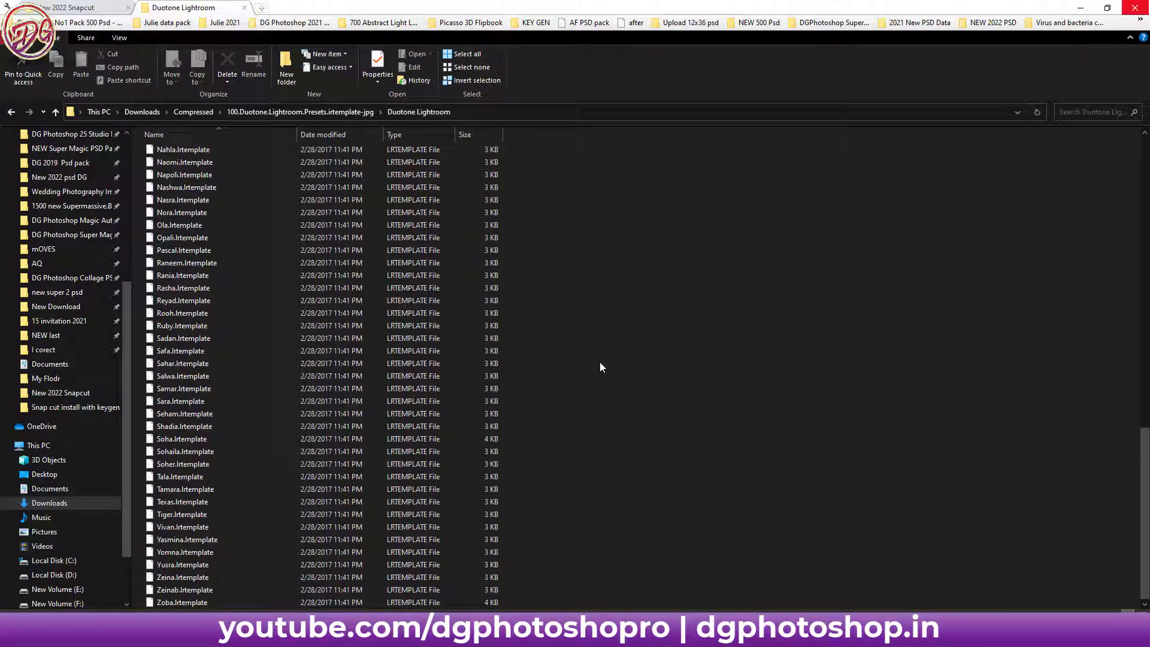
{"action": "scroll", "coordinate": [600, 359], "scroll_direction": "up", "scroll_amount": 10}
{"action": "scroll", "coordinate": [598, 351], "scroll_direction": "up", "scroll_amount": 10}
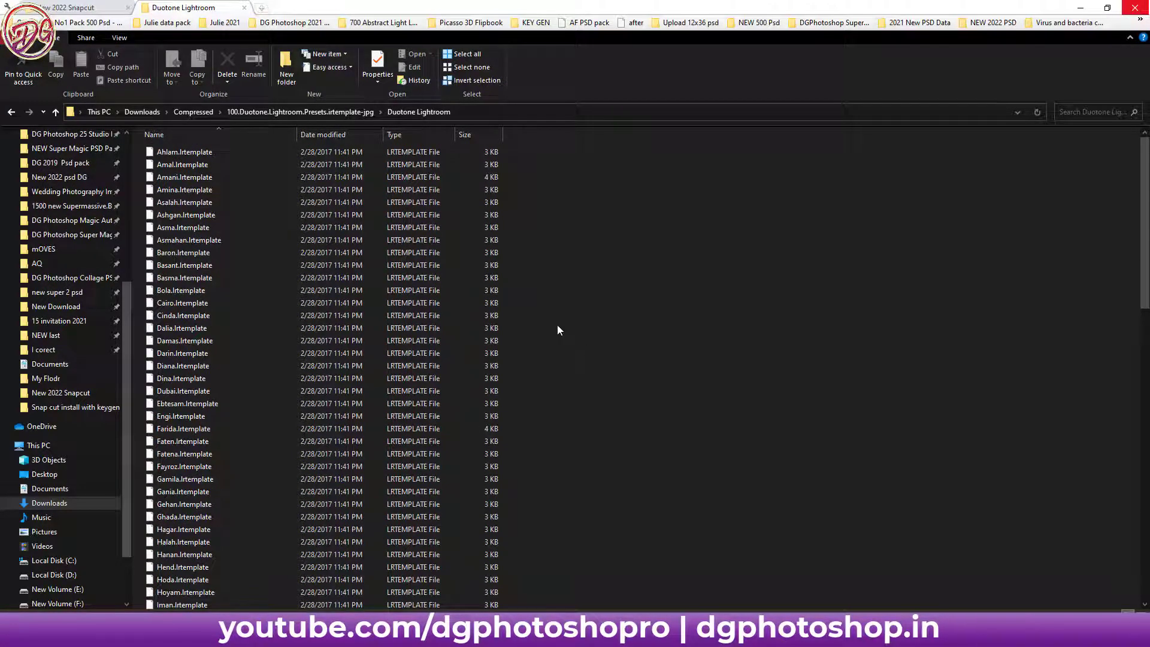
{"action": "left_click", "coordinate": [264, 112]}
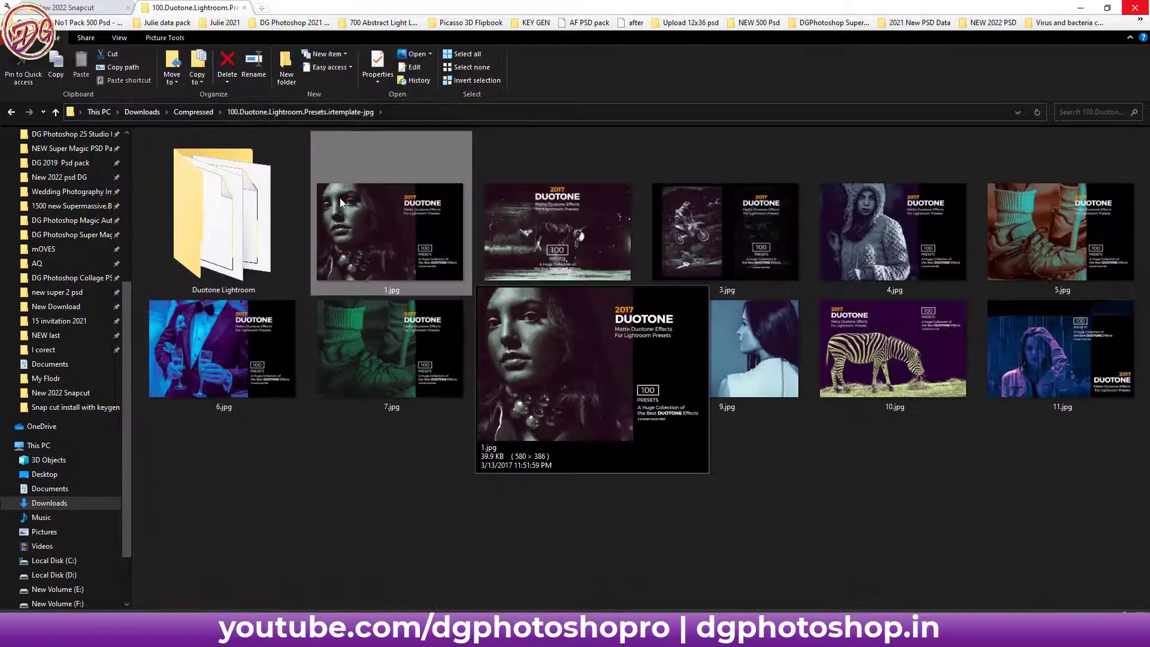
Step: Page through every Duotone preview image in Photos, starting from 1.jpg, then close the viewer
{"action": "double_click", "coordinate": [339, 202]}
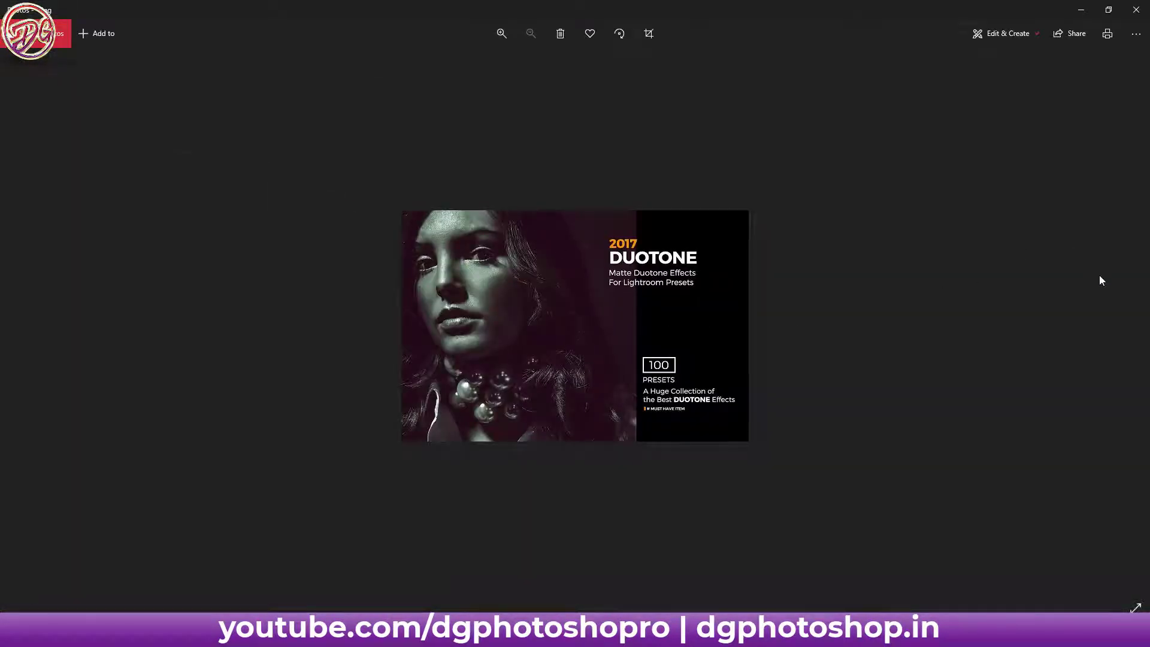
{"action": "left_click", "coordinate": [1133, 320]}
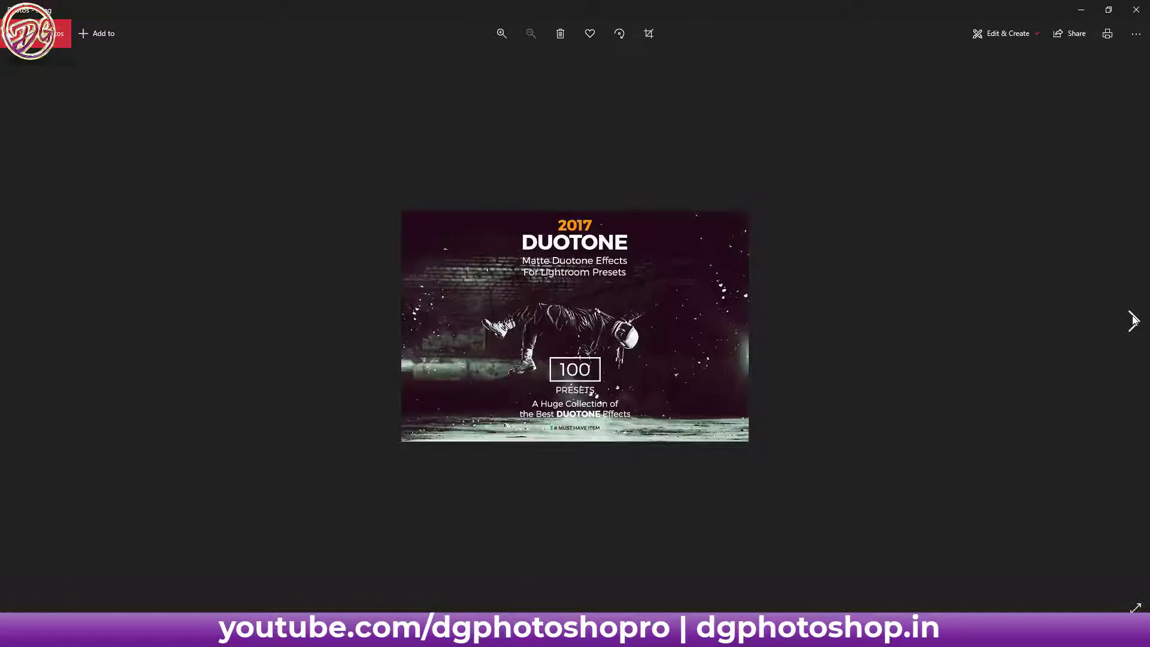
{"action": "left_click", "coordinate": [1133, 320]}
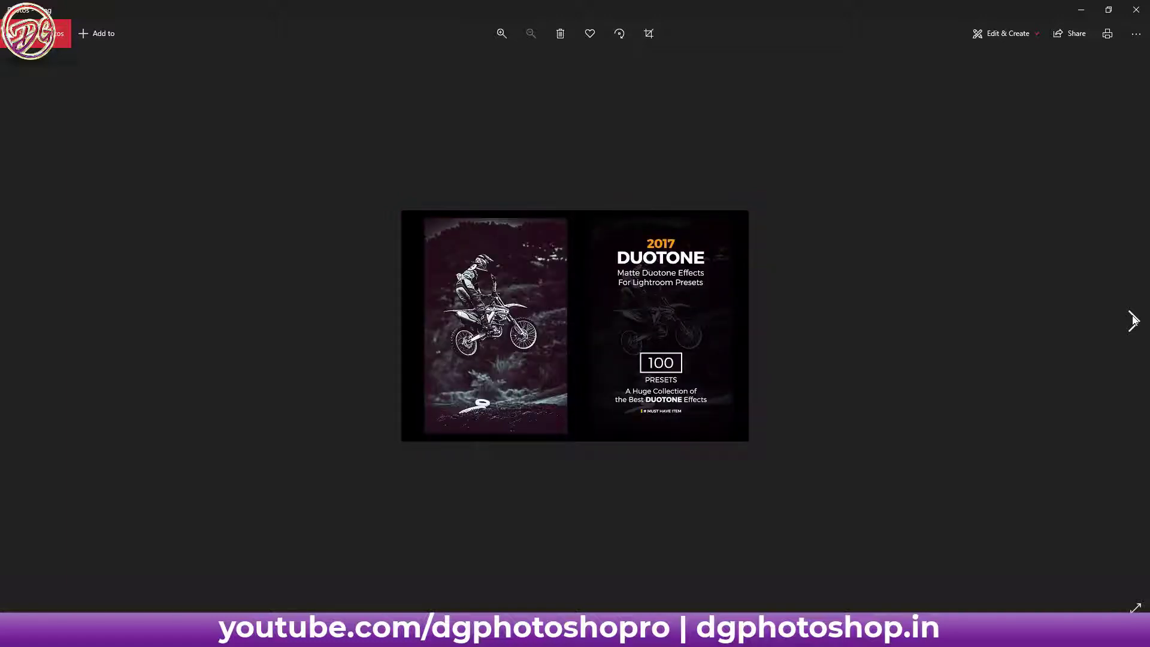
{"action": "left_click", "coordinate": [1132, 320]}
{"action": "left_click", "coordinate": [1132, 321]}
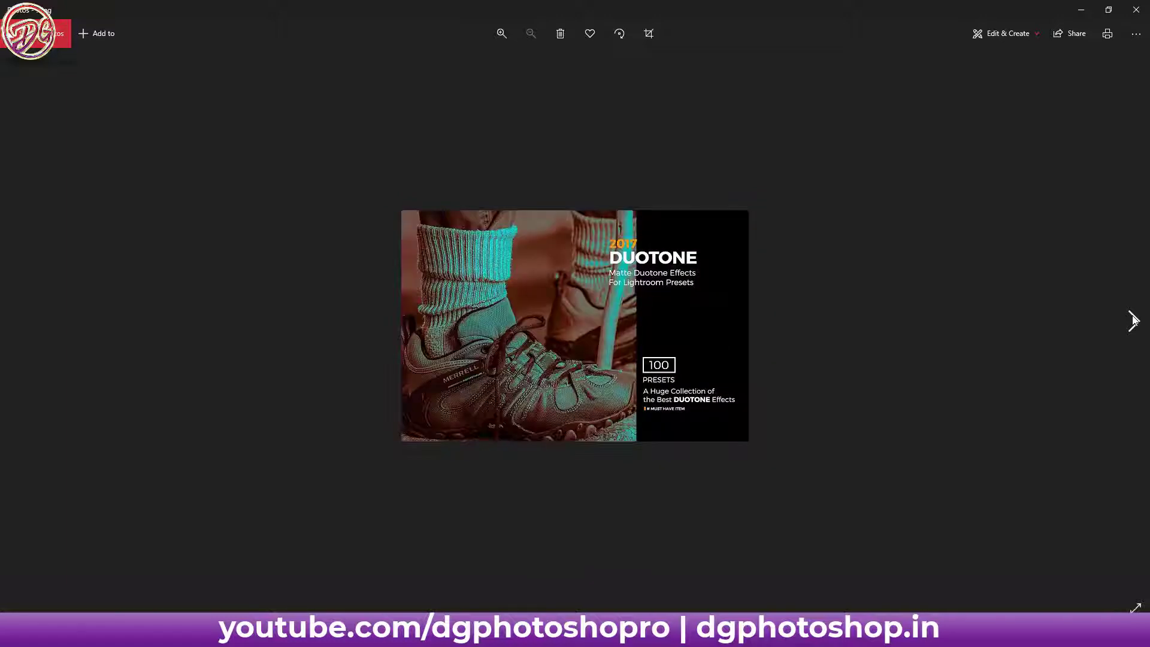
{"action": "left_click", "coordinate": [1133, 321]}
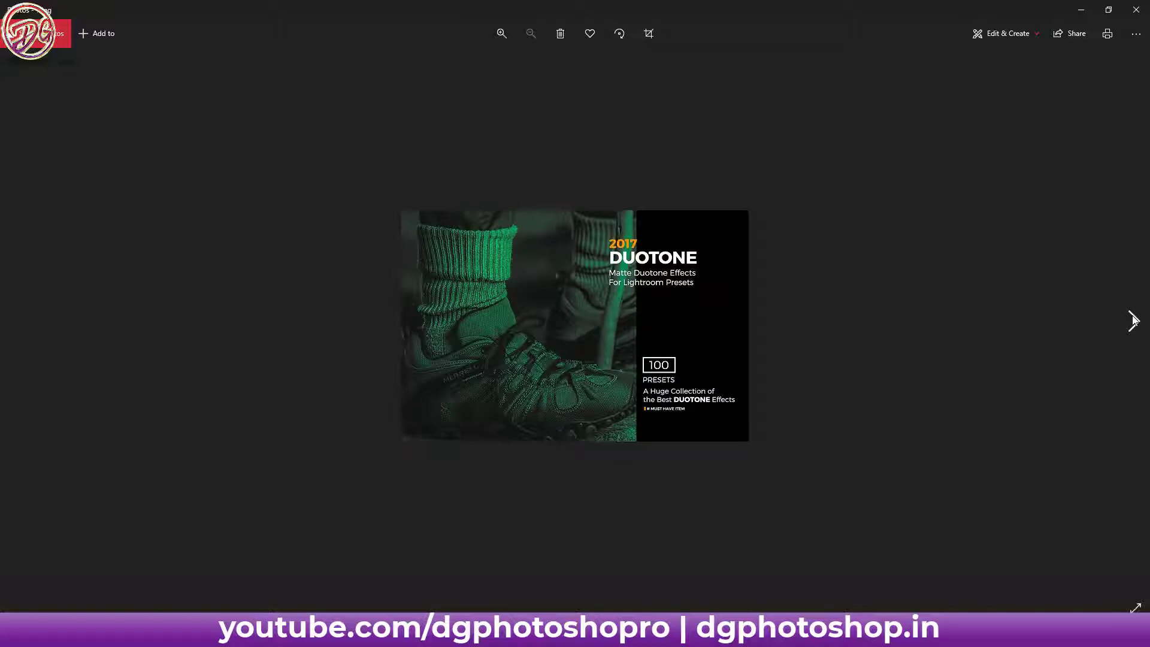
{"action": "left_click", "coordinate": [1133, 320]}
{"action": "left_click", "coordinate": [1132, 320]}
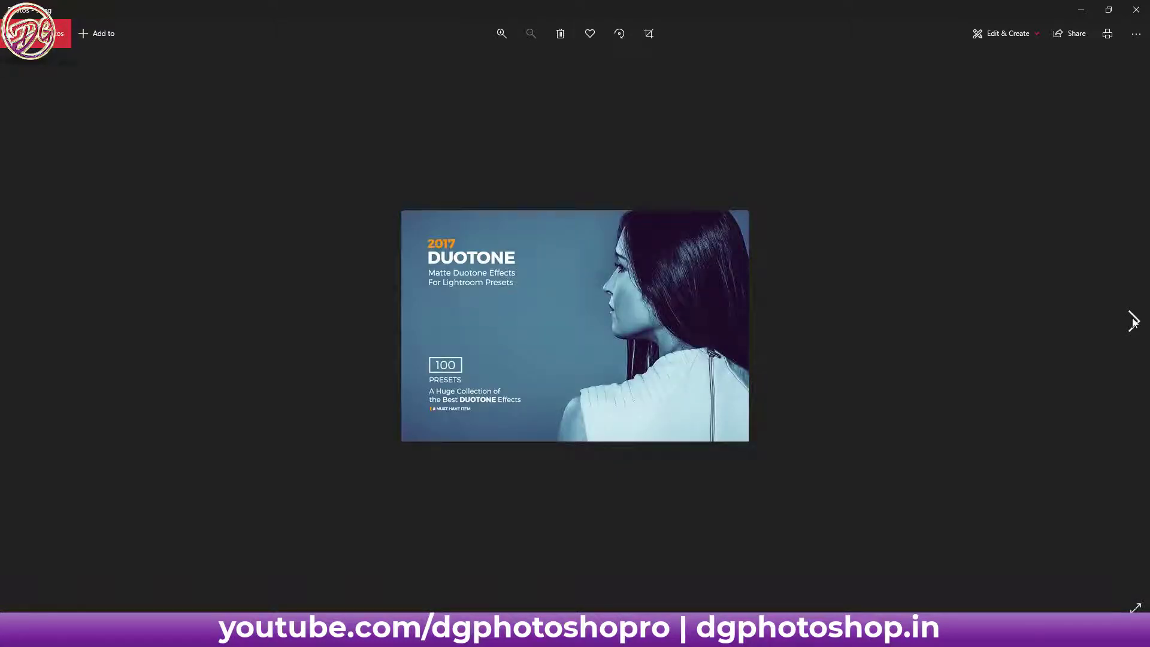
{"action": "left_click", "coordinate": [1133, 321]}
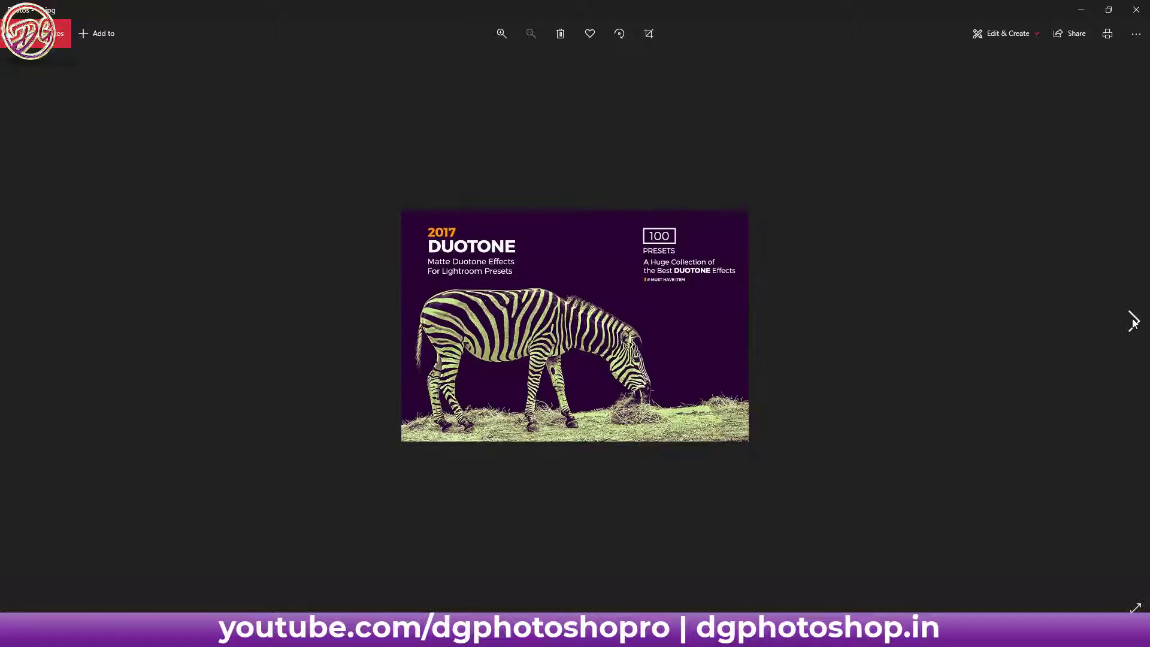
{"action": "left_click", "coordinate": [1132, 322]}
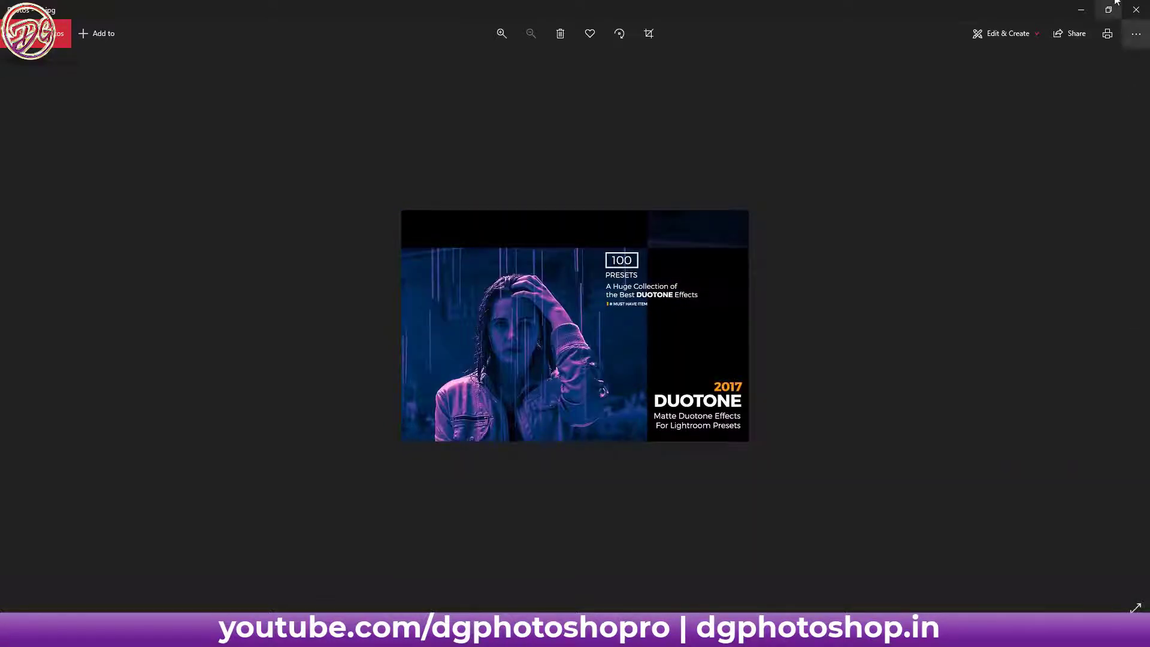
{"action": "left_click", "coordinate": [1136, 10]}
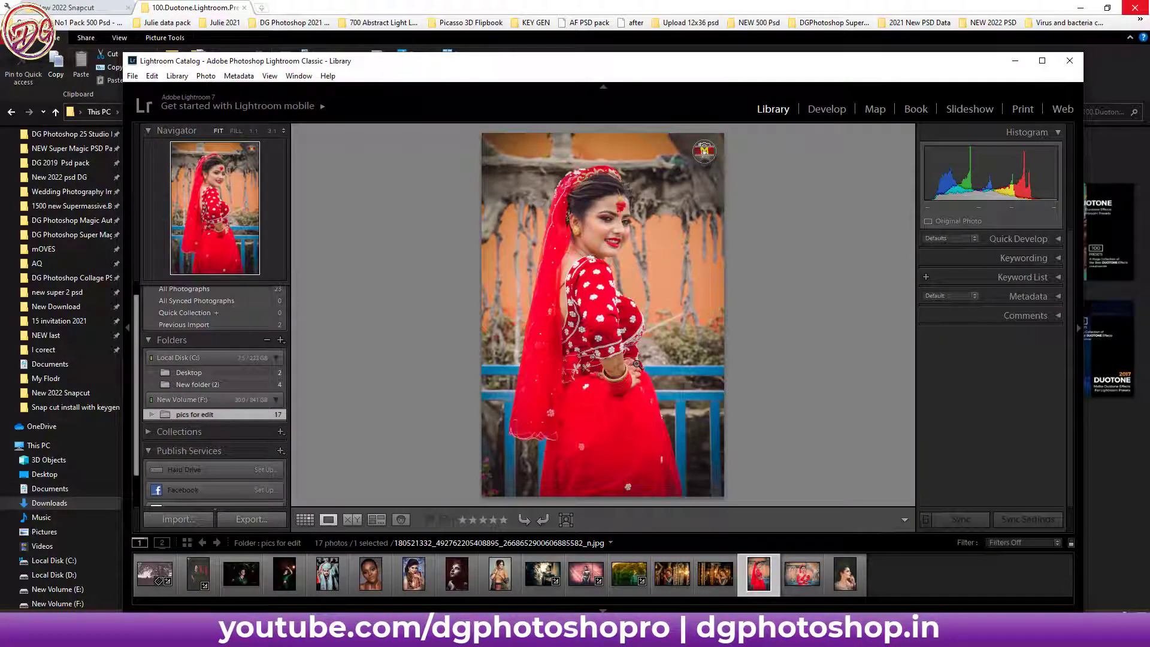
Step: Maximize the Lightroom Classic window so the Library's bride photo fills the screen
{"action": "left_click", "coordinate": [1042, 60]}
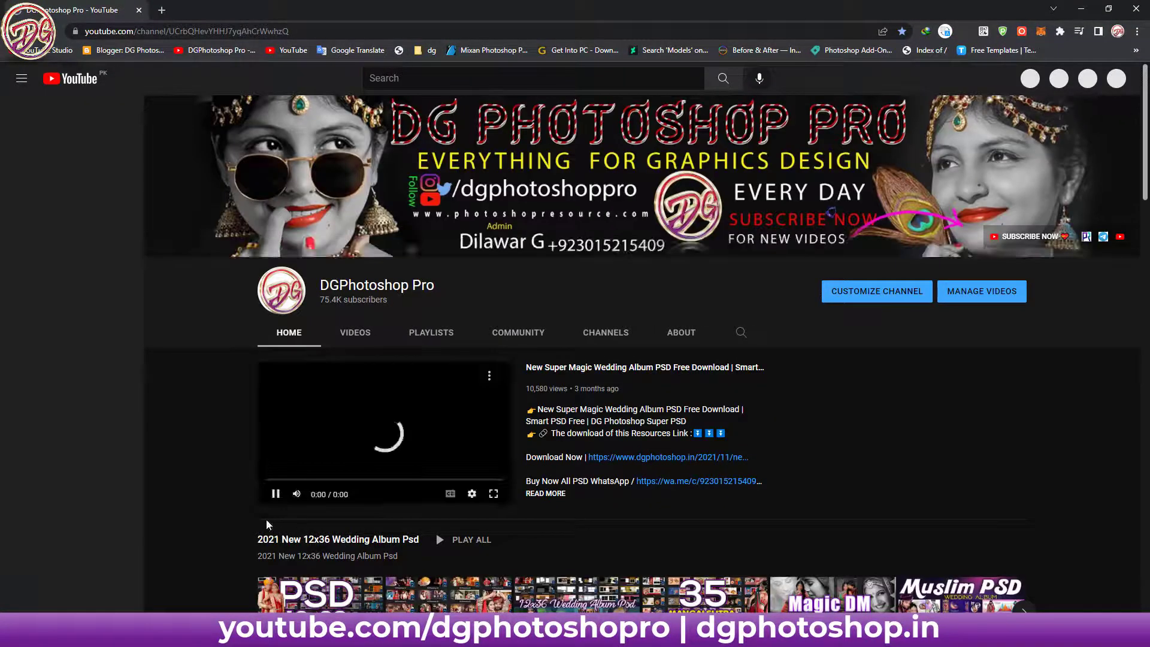
Step: Collapse the YouTube sidebar and dismiss the download overlay on the featured video
{"action": "left_click", "coordinate": [22, 79]}
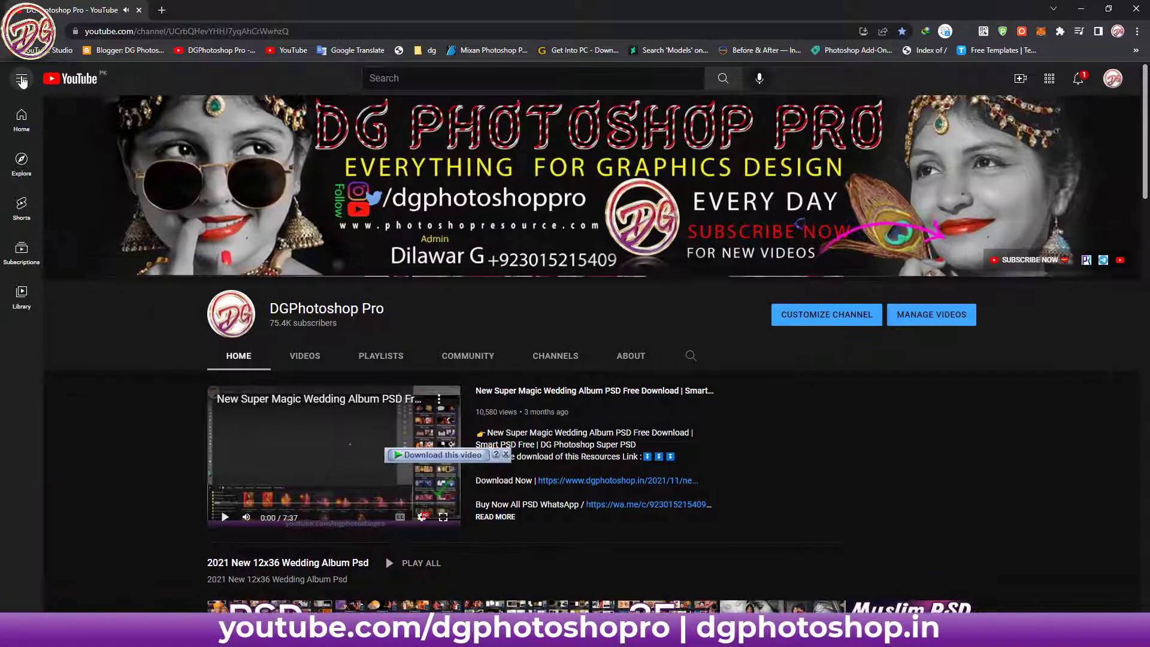
{"action": "left_click", "coordinate": [506, 454]}
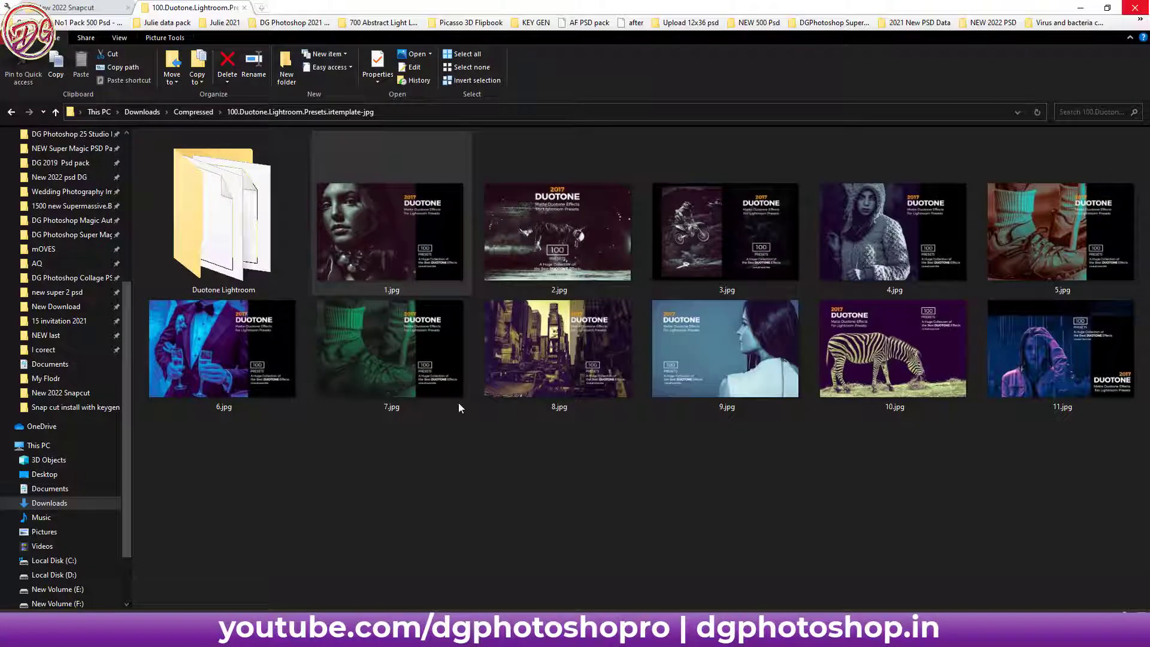
Step: Select the preset pack folder's path in the address bar, then switch back to Lightroom Classic
{"action": "left_click", "coordinate": [403, 112]}
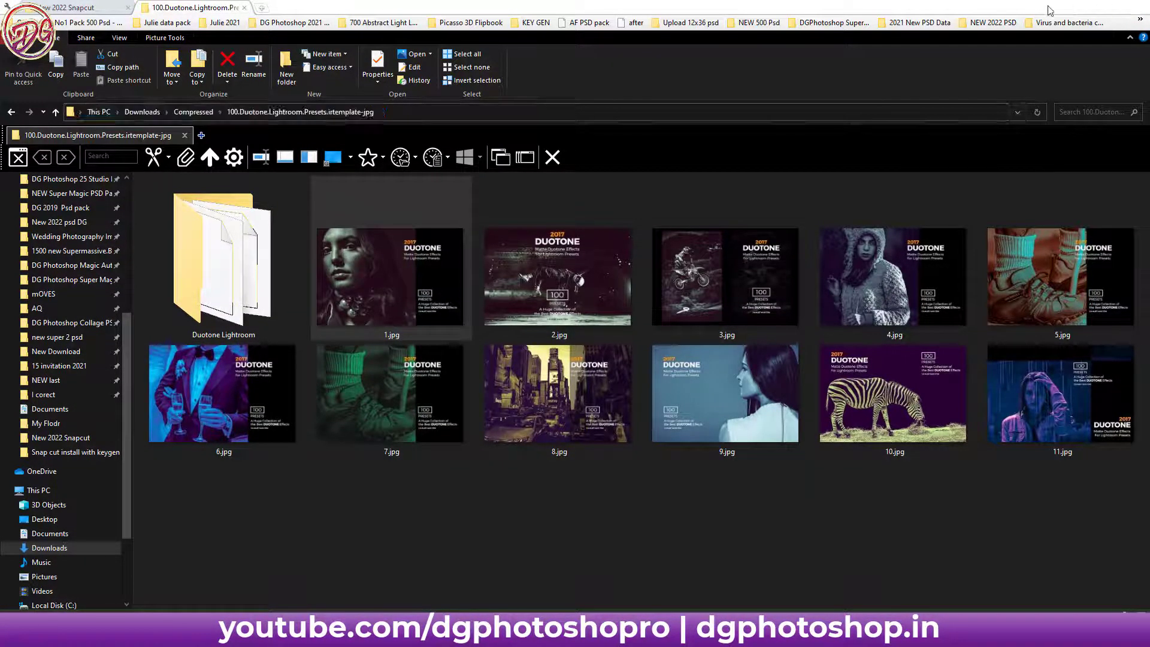
{"action": "left_click", "coordinate": [1080, 8]}
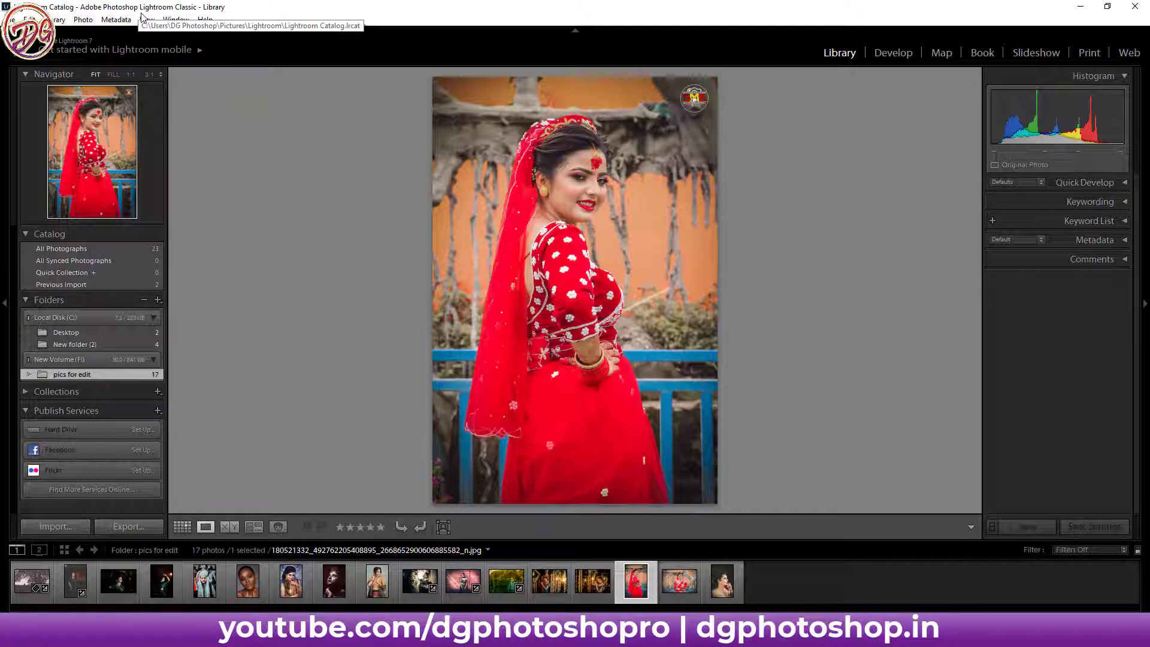
Step: Confirm Lightroom Classic 7.0 with Camera Raw 10.0 in the About box, then open the Edit menu
{"action": "left_click", "coordinate": [205, 19]}
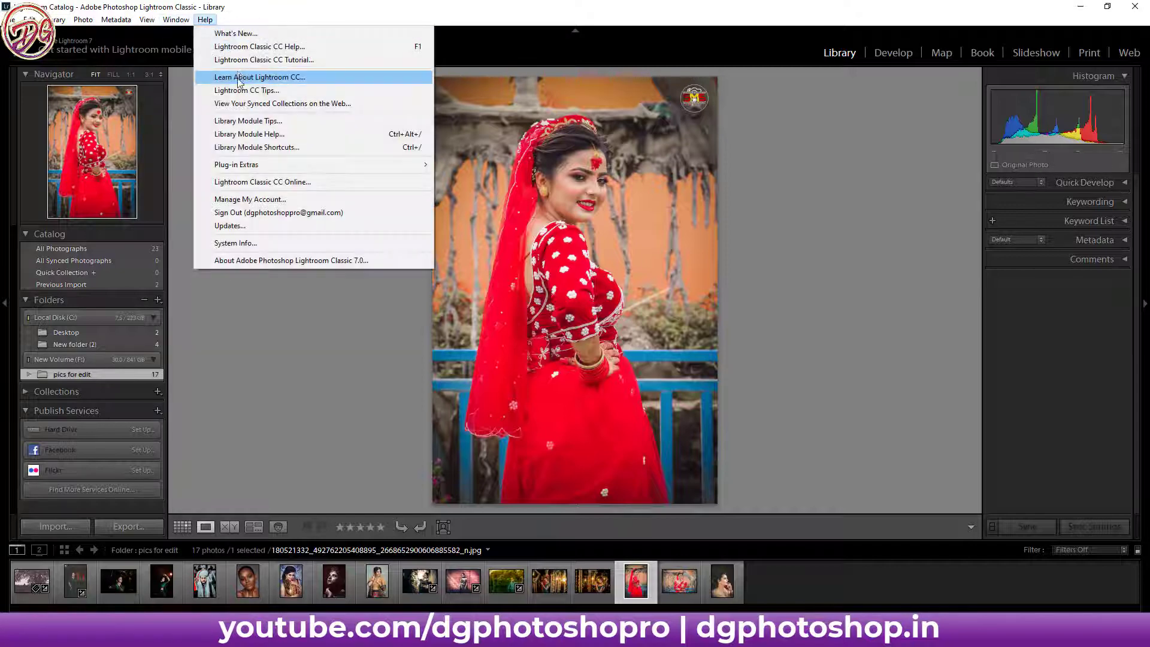
{"action": "left_click", "coordinate": [254, 261]}
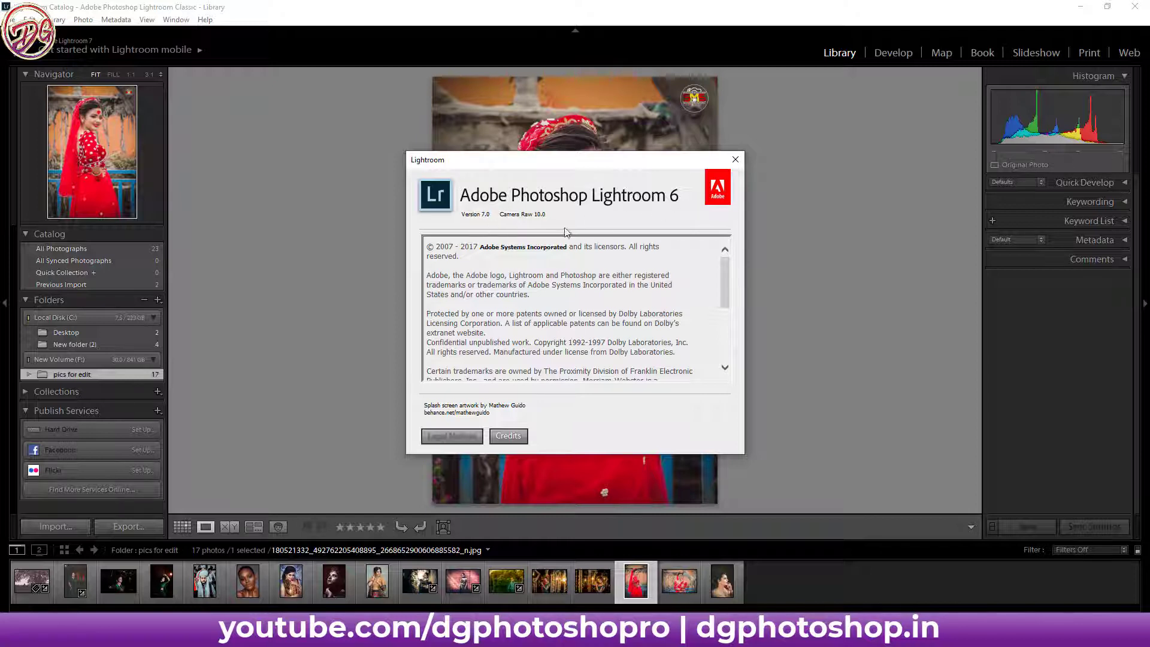
{"action": "left_click", "coordinate": [735, 166]}
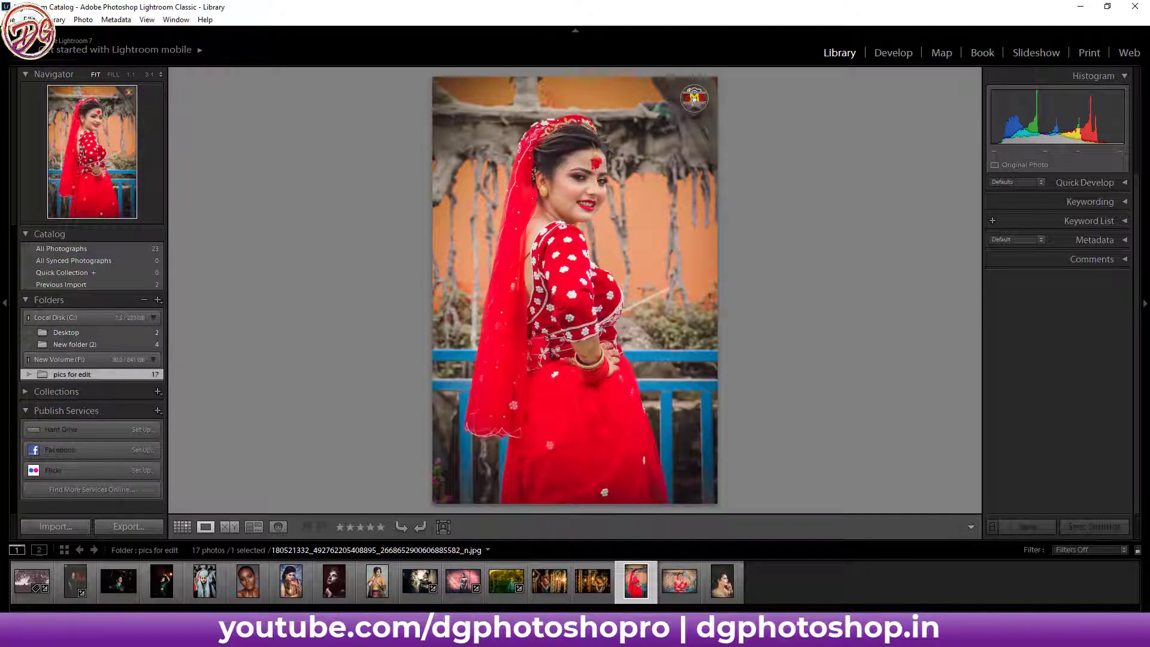
{"action": "left_click", "coordinate": [29, 20]}
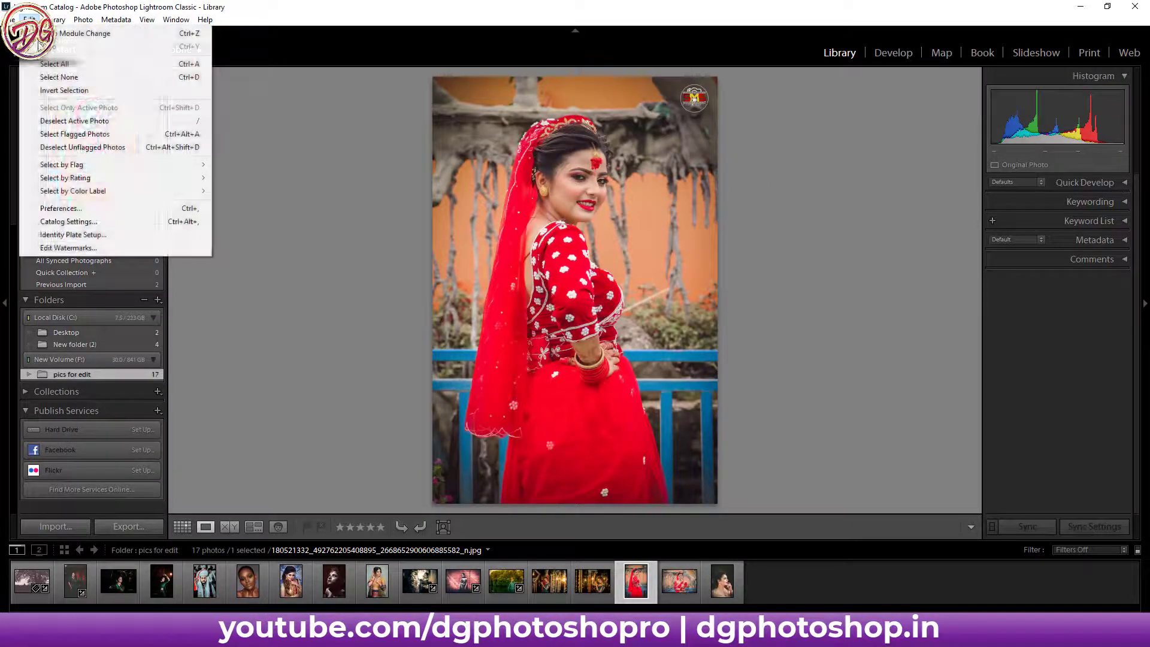
Step: Open Preferences, glance at the General tab, and return to the Presets tab
{"action": "left_click", "coordinate": [67, 209]}
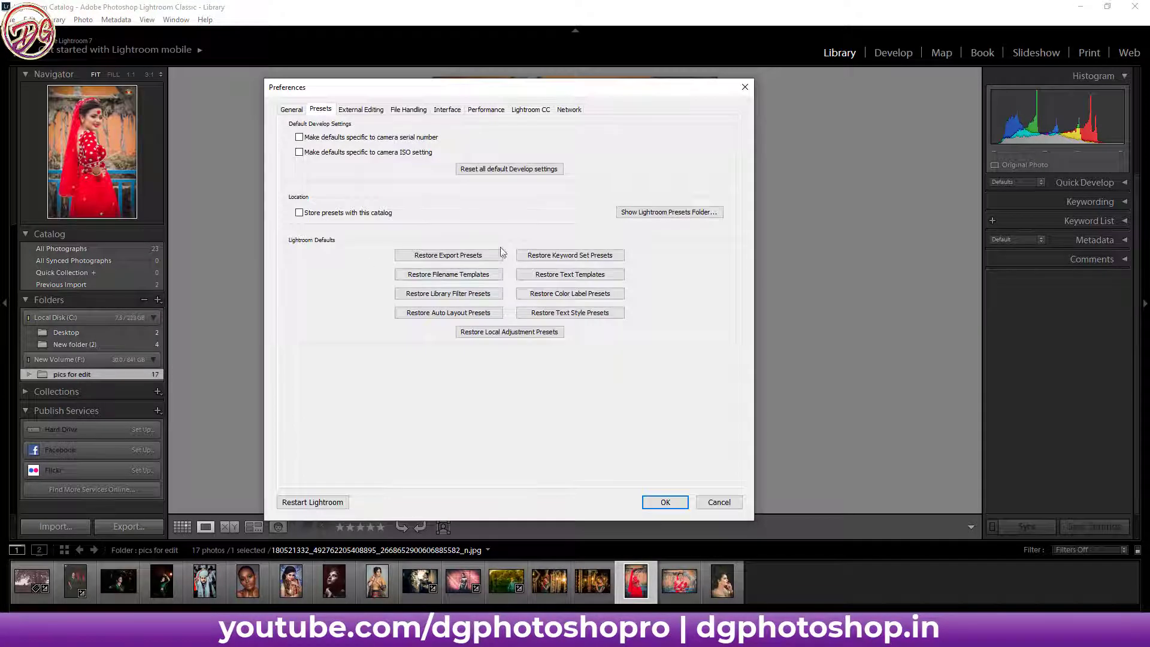
{"action": "left_click", "coordinate": [295, 110]}
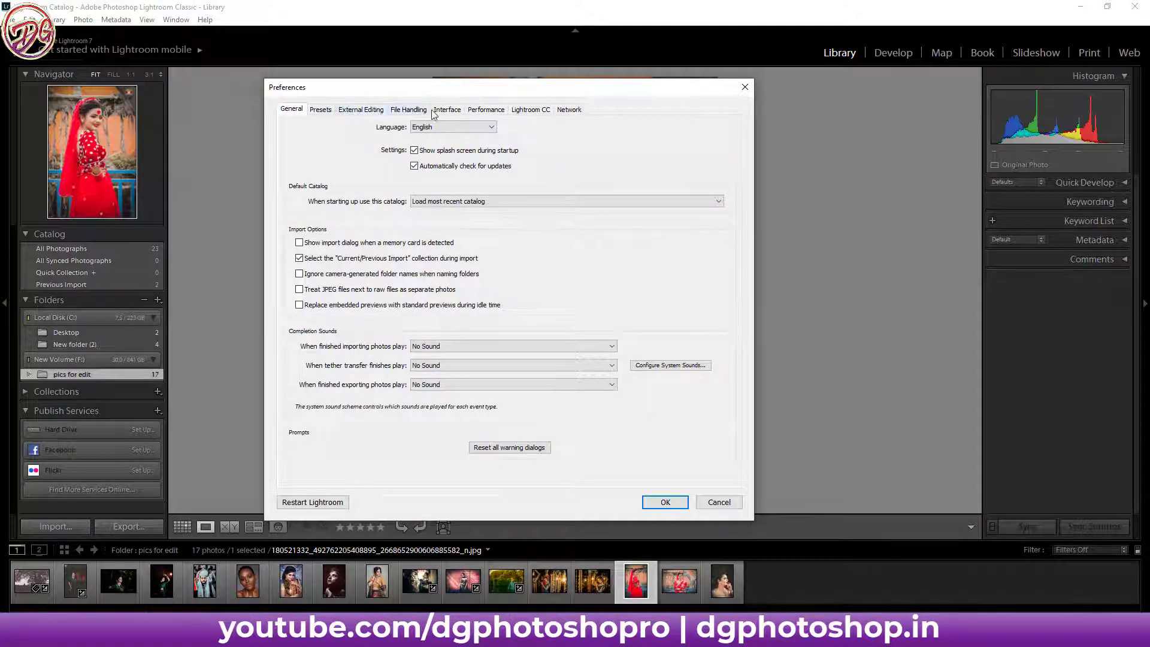
{"action": "left_click", "coordinate": [321, 111]}
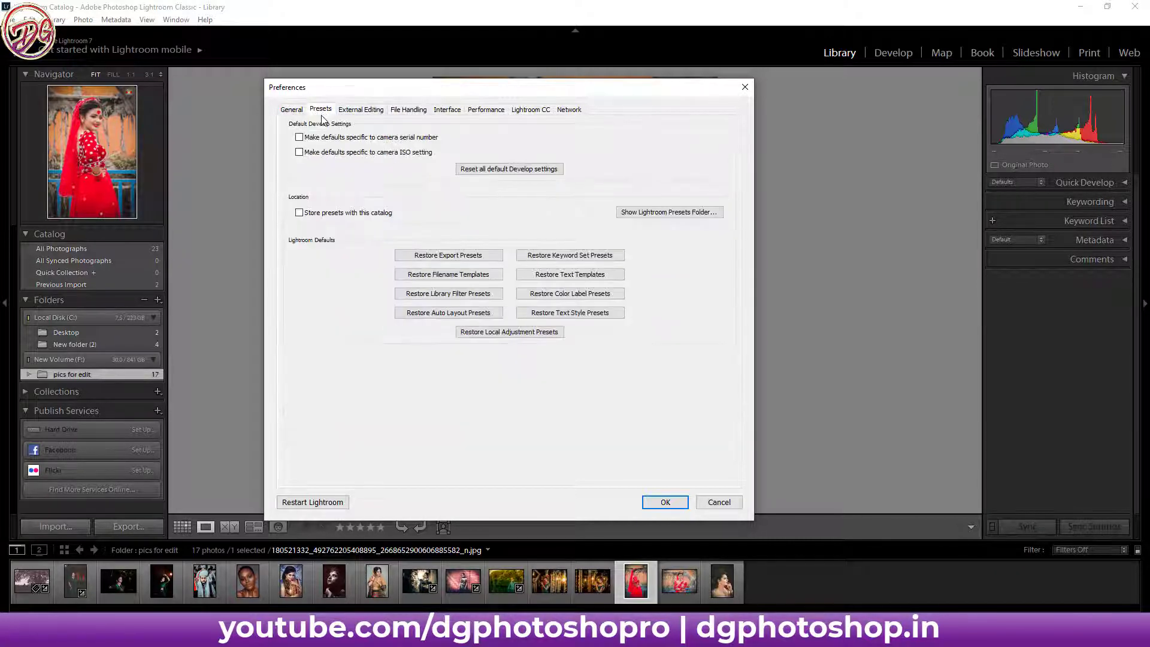
Step: Show the Lightroom presets folder on disk and navigate into Develop Presets > User Presets
{"action": "left_click", "coordinate": [649, 213]}
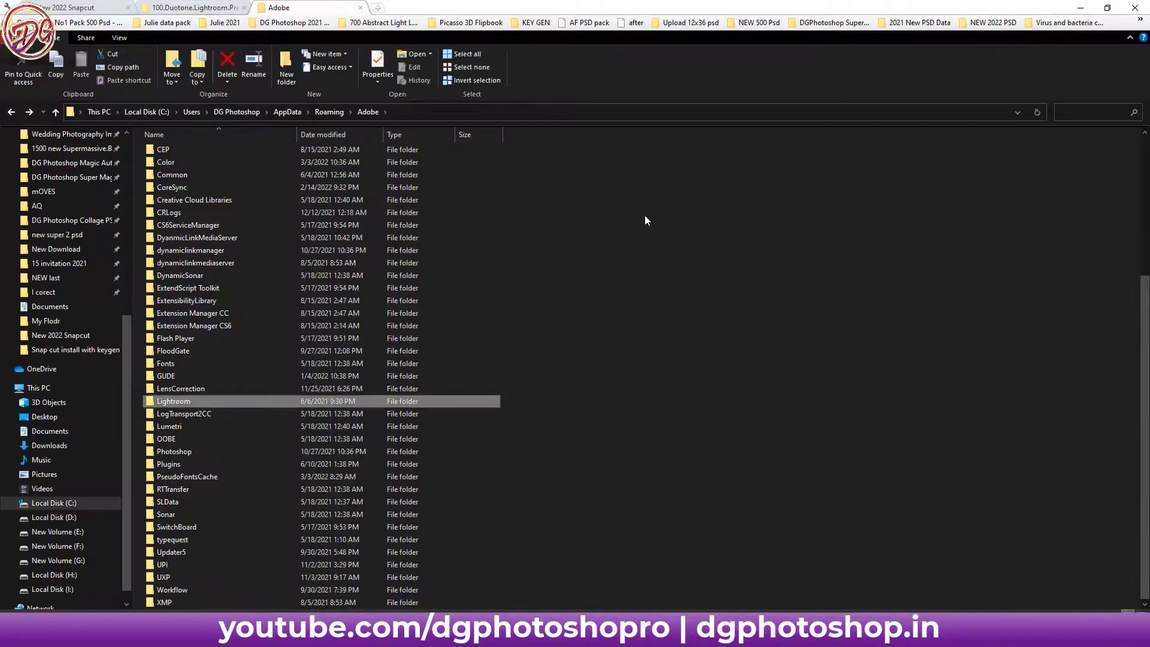
{"action": "double_click", "coordinate": [178, 401]}
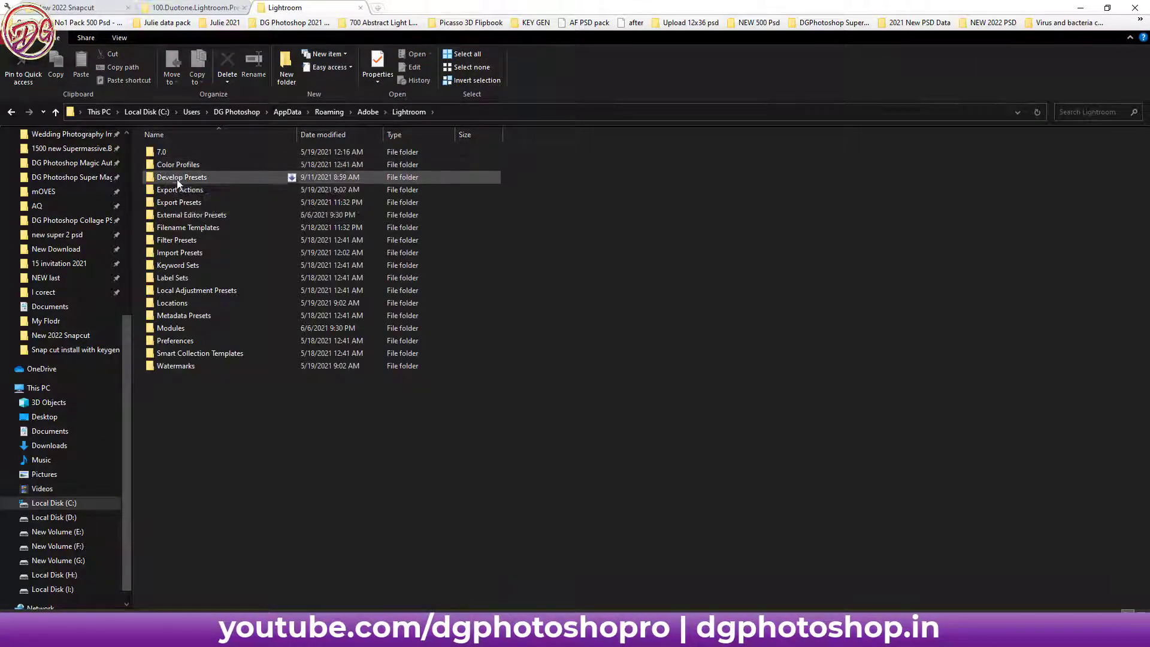
{"action": "left_click", "coordinate": [193, 182]}
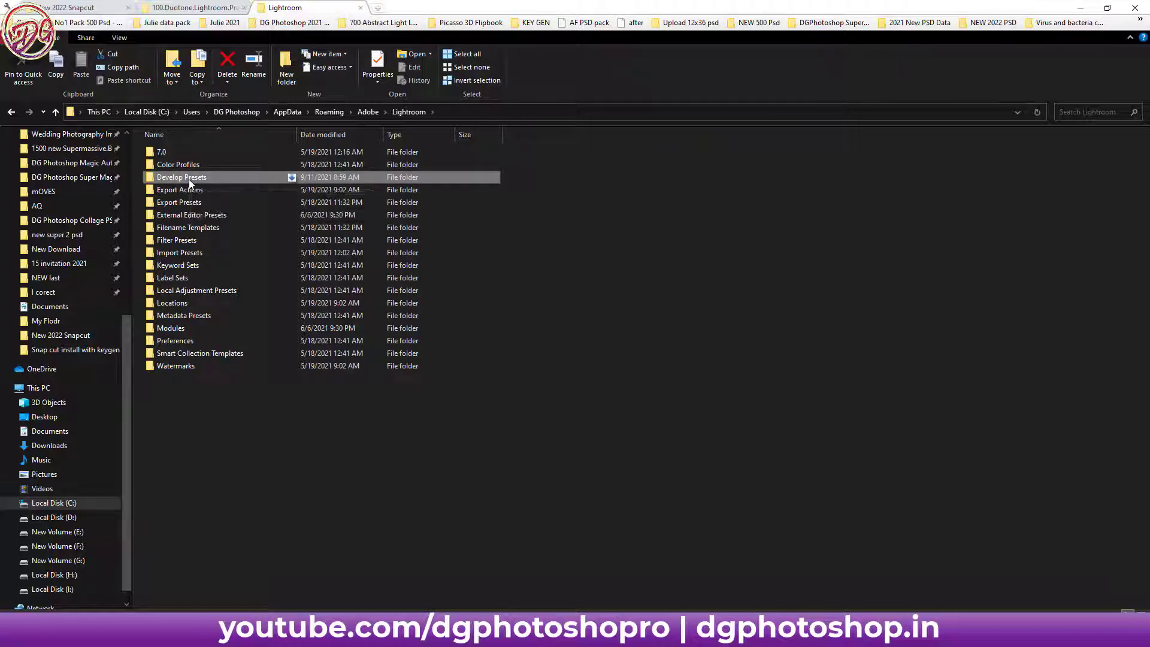
{"action": "double_click", "coordinate": [189, 179]}
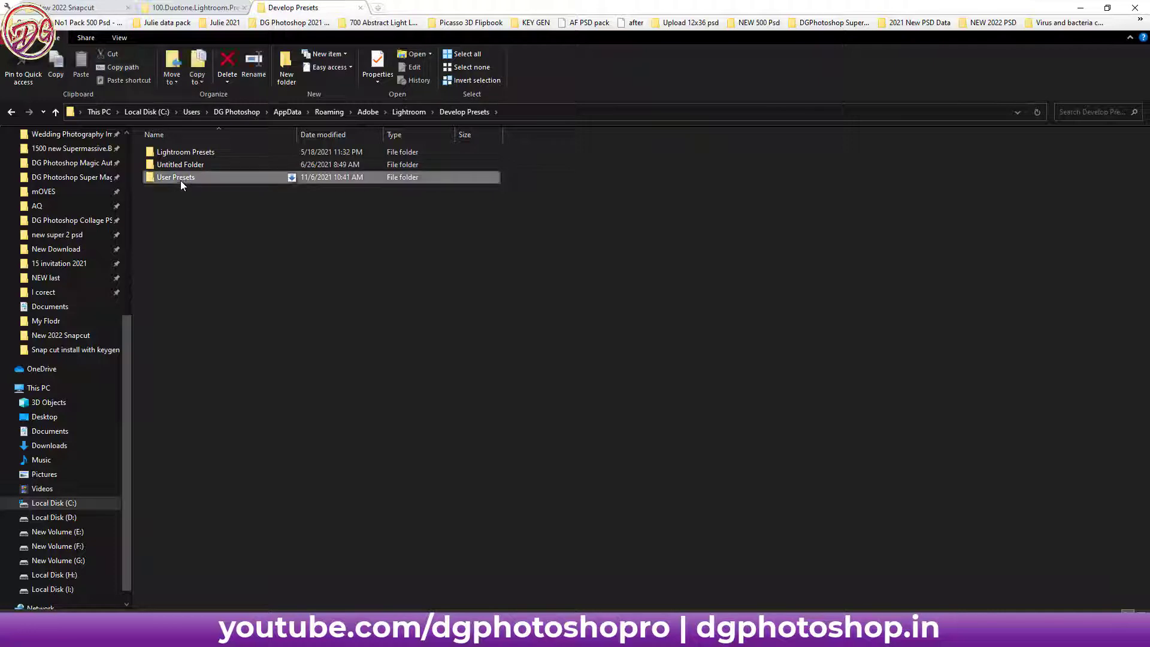
{"action": "double_click", "coordinate": [182, 179]}
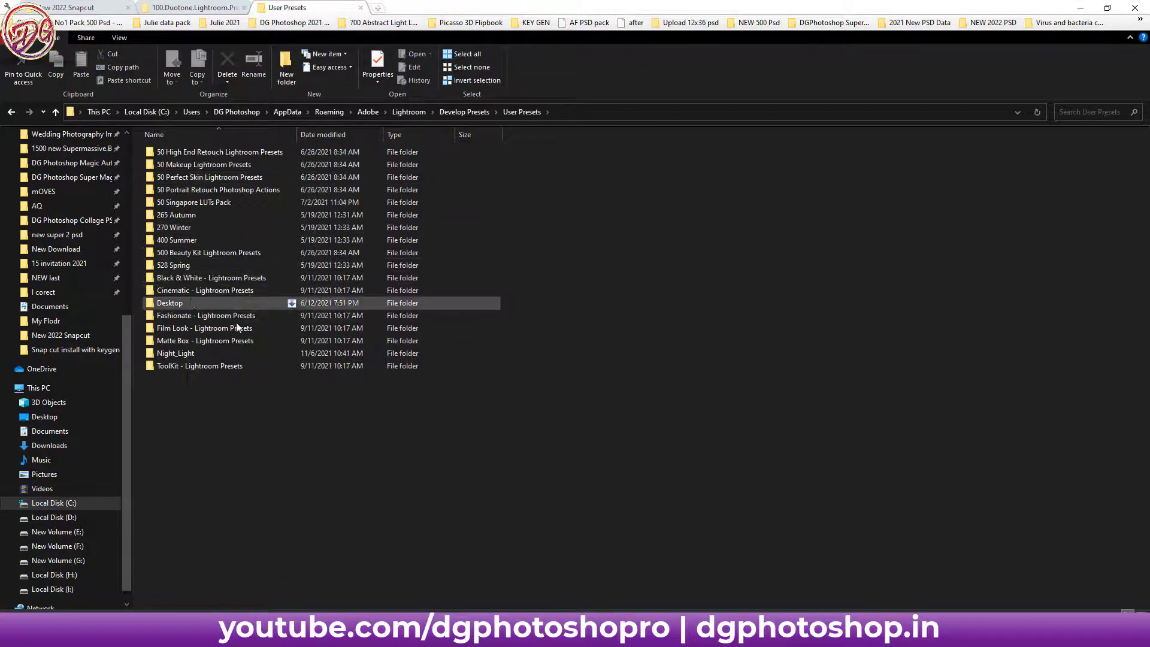
Step: Select the installed preset folders and start renaming the top one, then deselect without changes
{"action": "left_click_drag", "start_coordinate": [209, 426], "coordinate": [206, 154]}
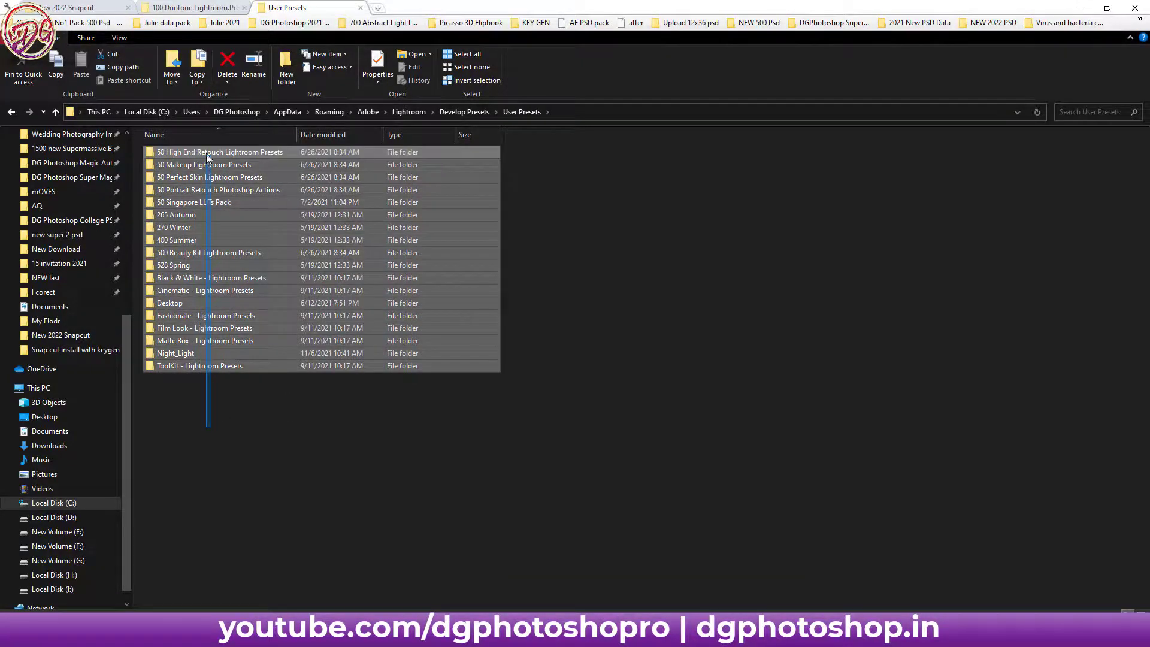
{"action": "left_click", "coordinate": [246, 156]}
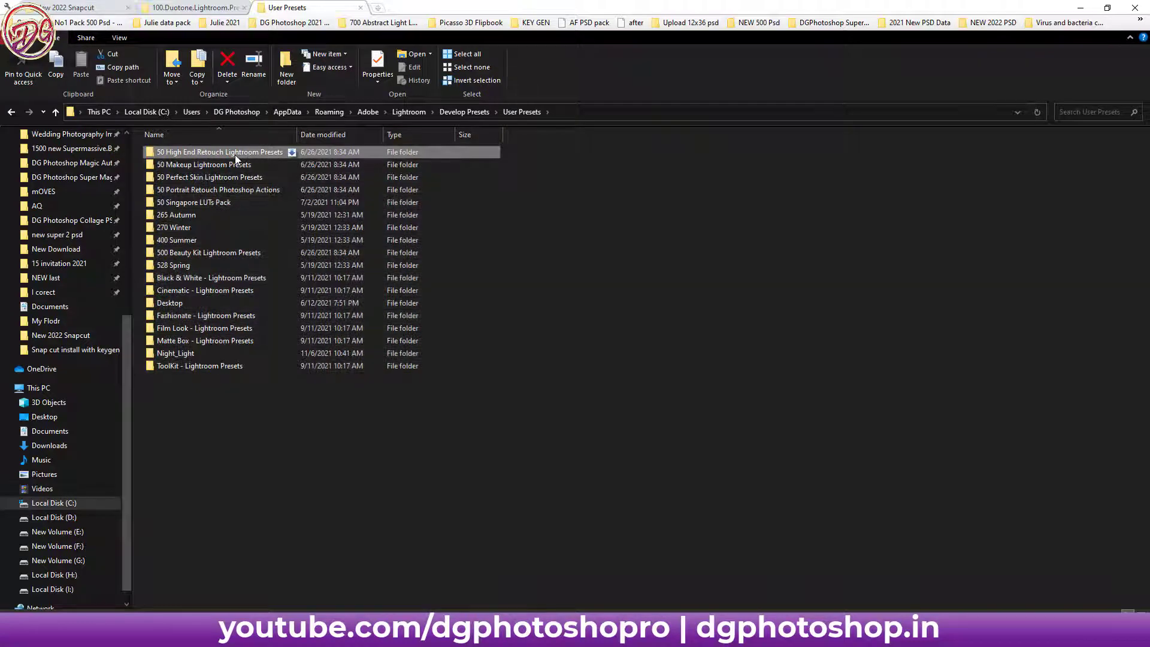
{"action": "left_click", "coordinate": [253, 151]}
{"action": "double_click", "coordinate": [271, 152]}
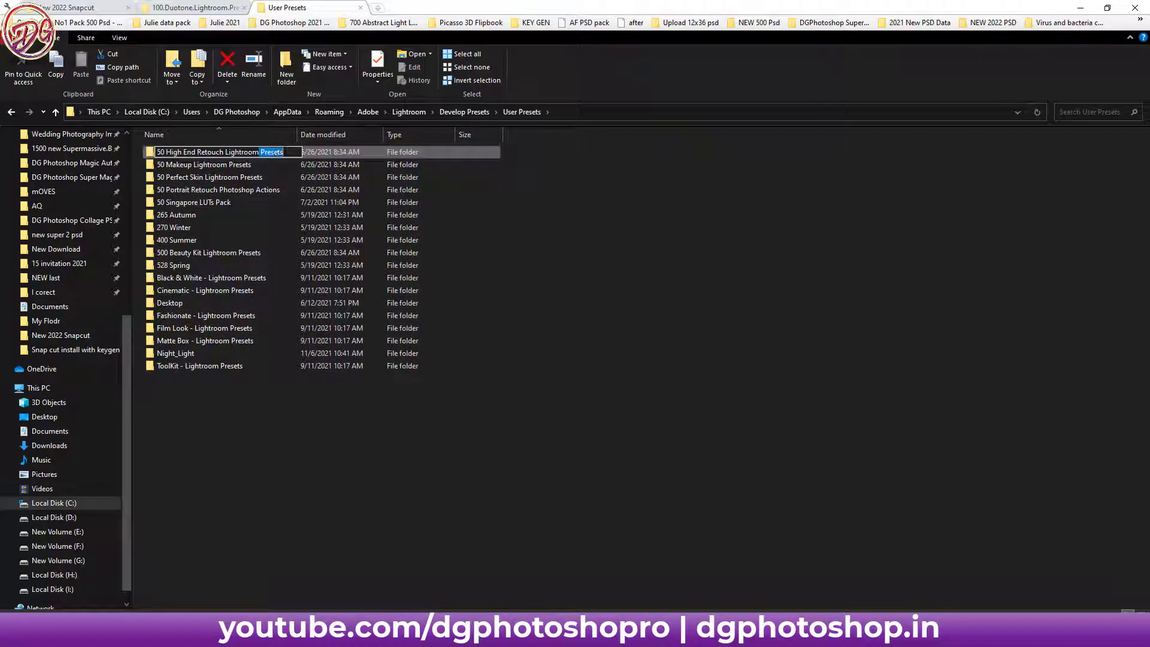
{"action": "left_click", "coordinate": [403, 522]}
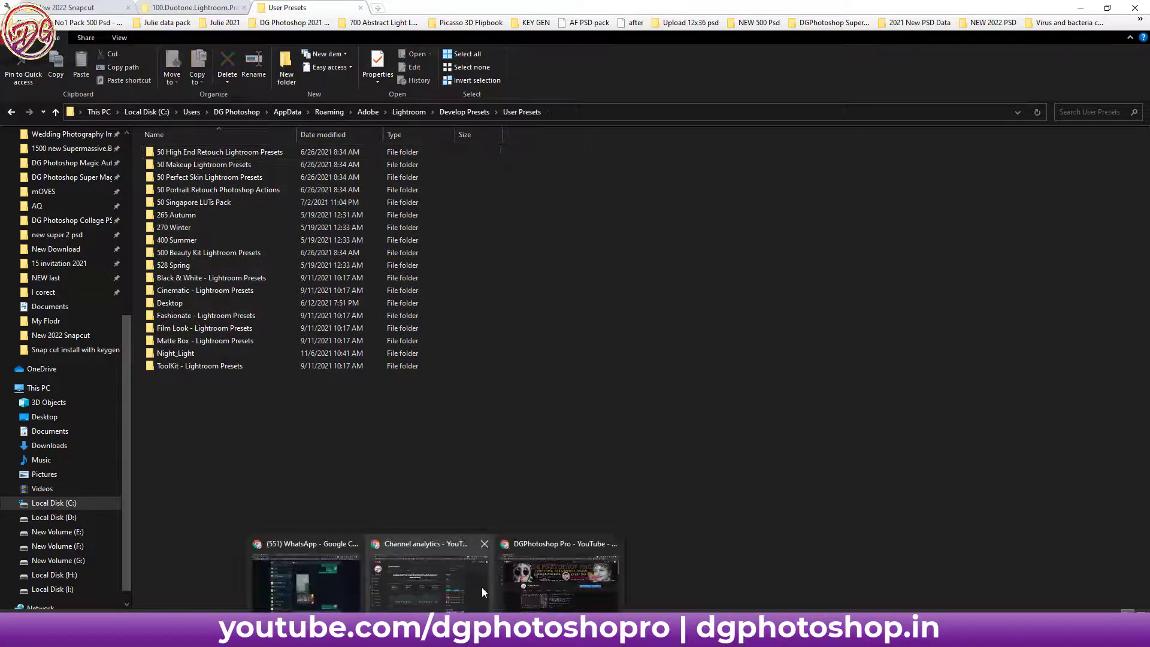
Step: Search the YouTube channel for 'Presets', scroll through the results, then return to User Presets
{"action": "left_click", "coordinate": [537, 587]}
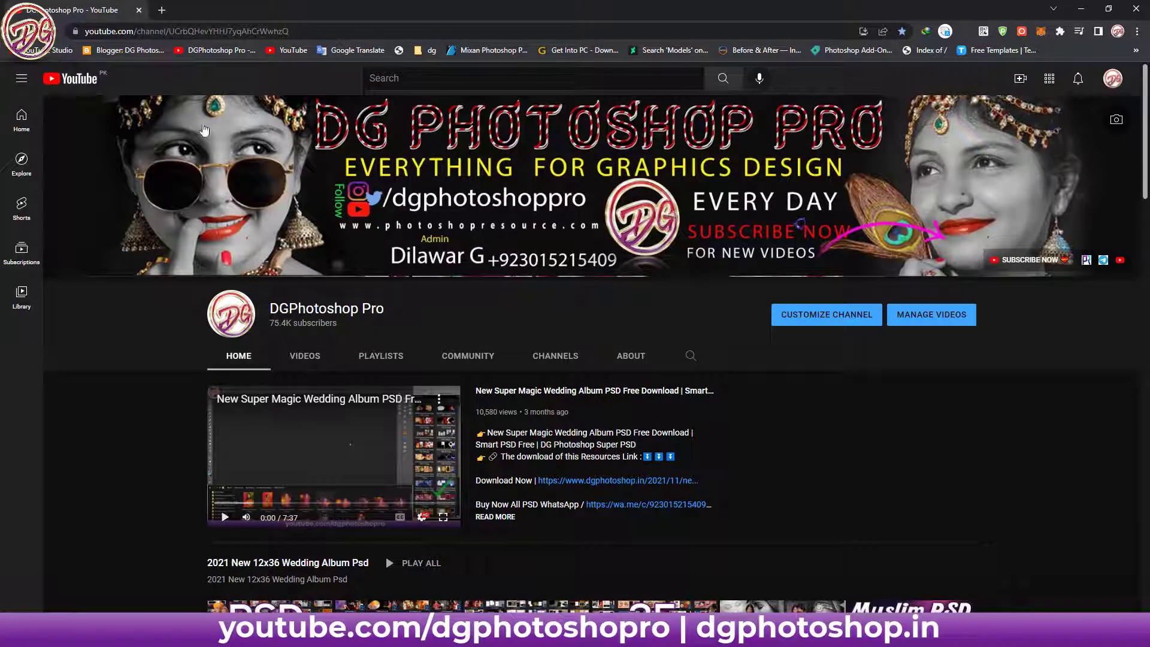
{"action": "left_click", "coordinate": [683, 357]}
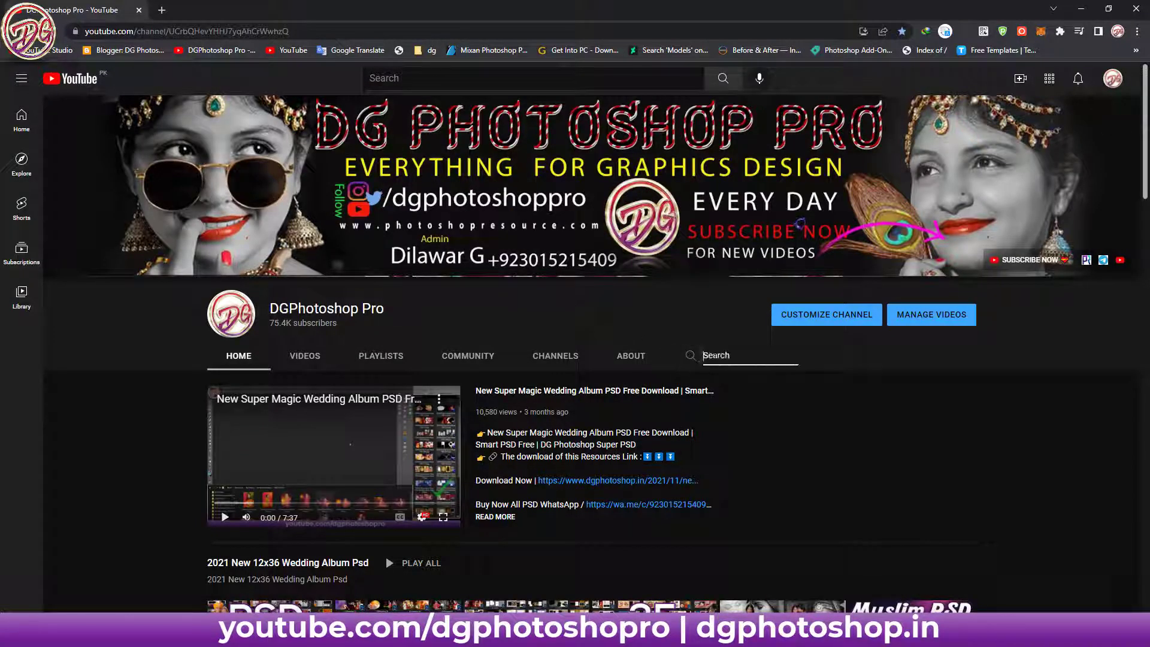
{"action": "type", "text": "Presets"}
{"action": "key", "text": "Return"}
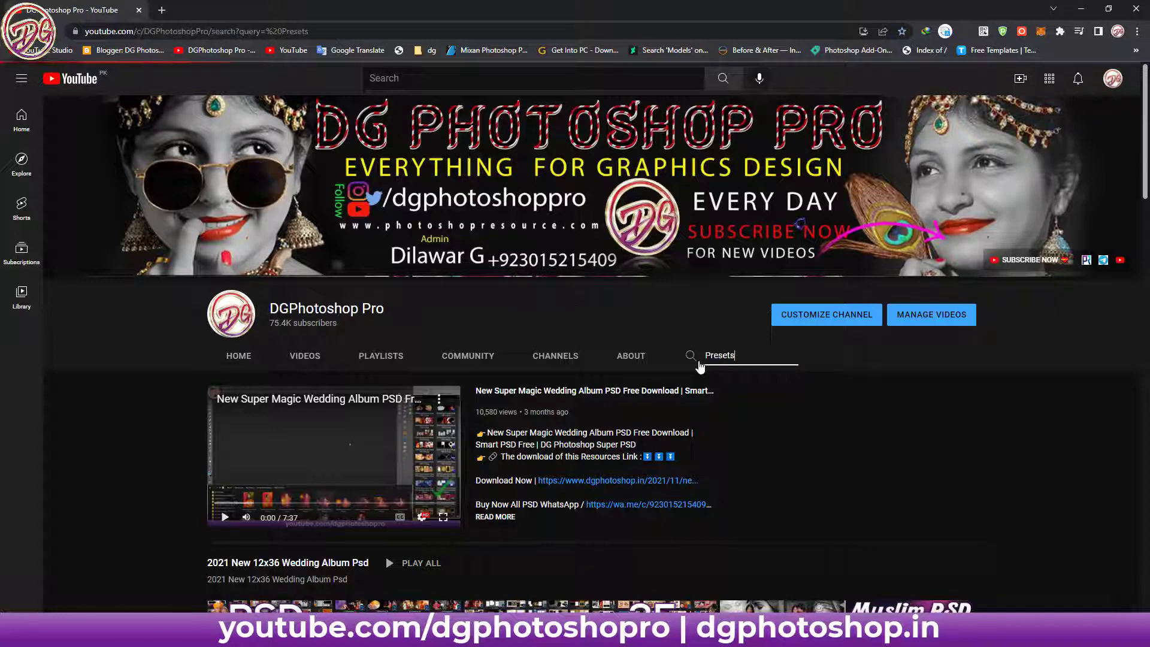
{"action": "scroll", "coordinate": [614, 327], "scroll_direction": "down", "scroll_amount": 2}
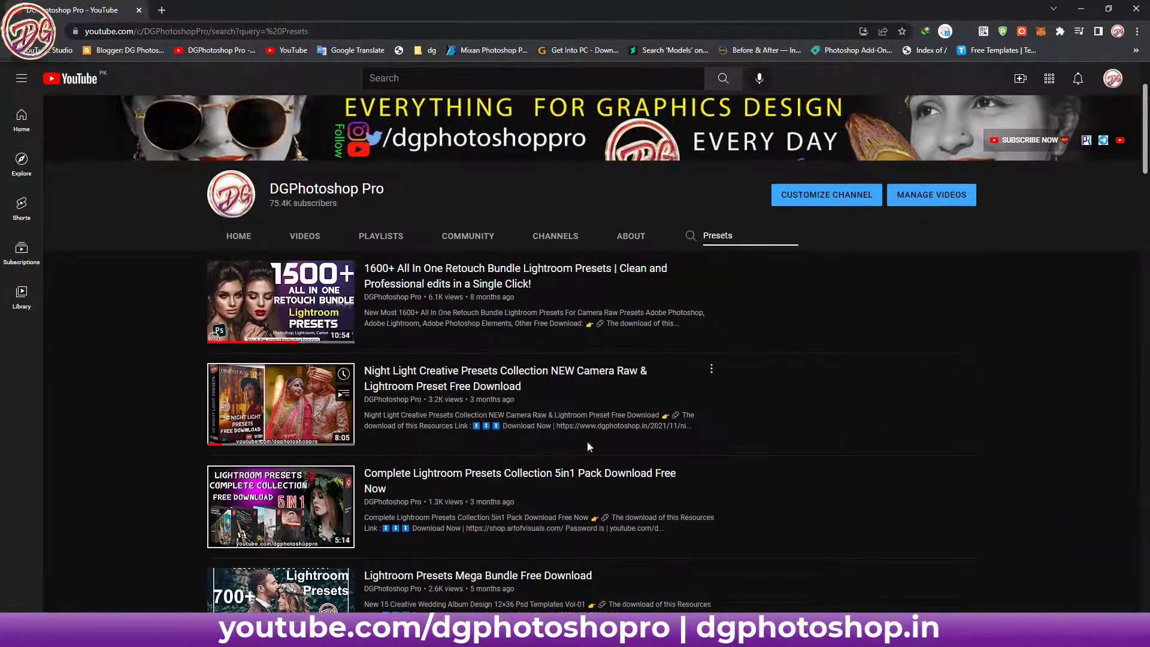
{"action": "scroll", "coordinate": [139, 347], "scroll_direction": "down", "scroll_amount": 2}
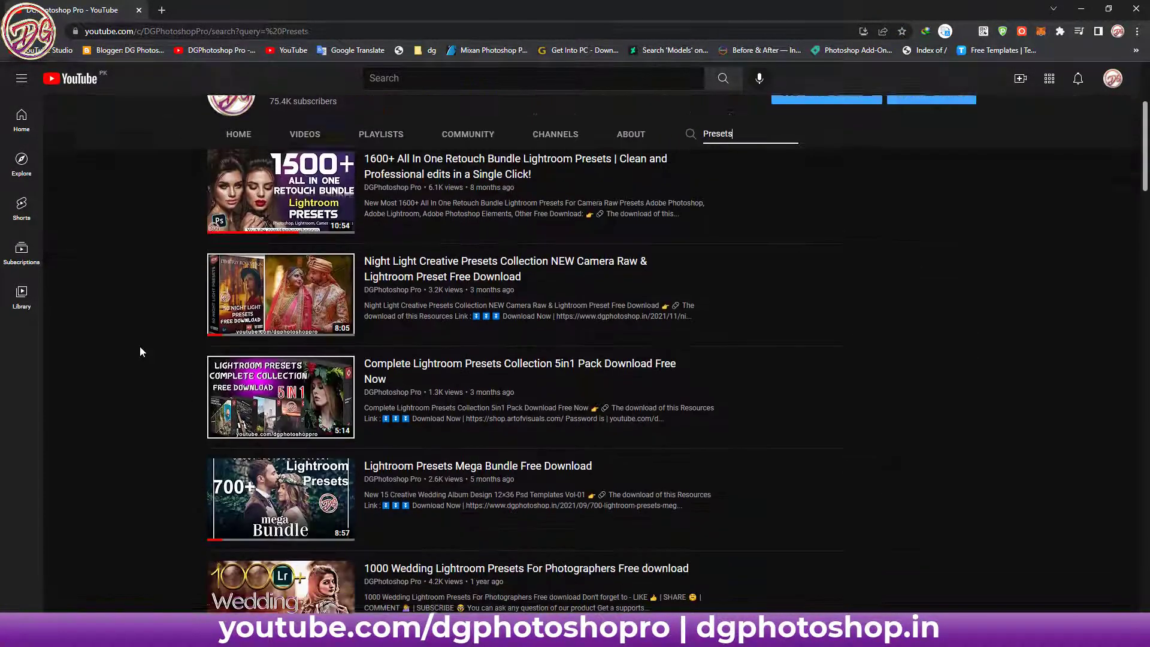
{"action": "scroll", "coordinate": [172, 344], "scroll_direction": "down", "scroll_amount": 2}
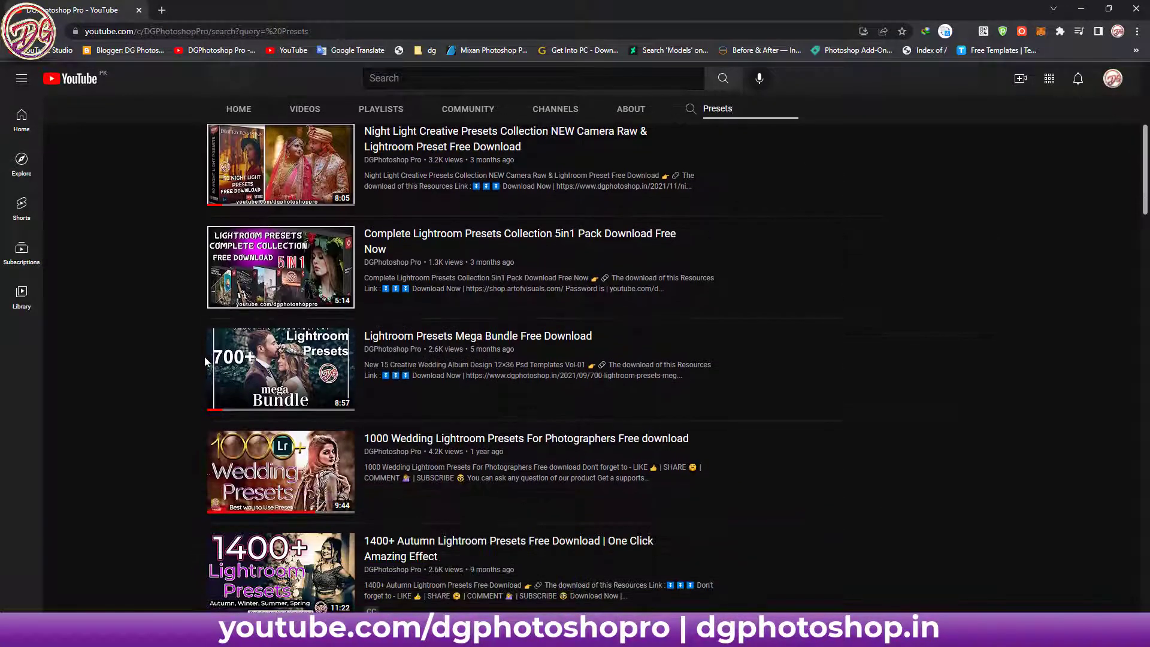
{"action": "scroll", "coordinate": [198, 359], "scroll_direction": "down", "scroll_amount": 5}
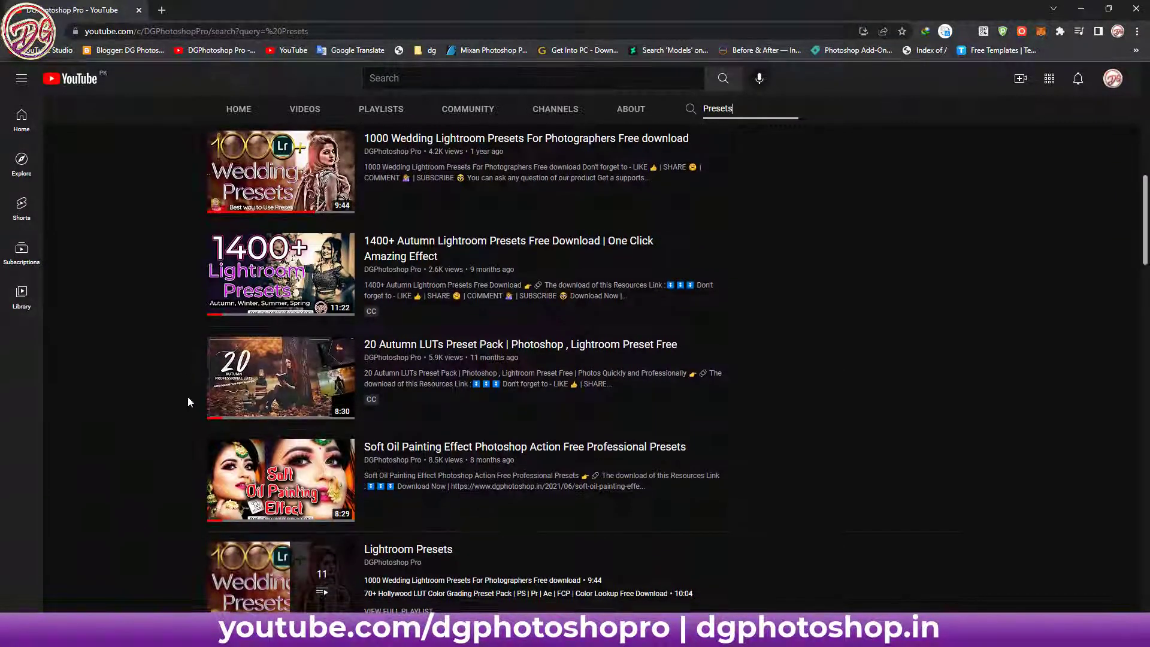
{"action": "scroll", "coordinate": [188, 396], "scroll_direction": "down", "scroll_amount": 5}
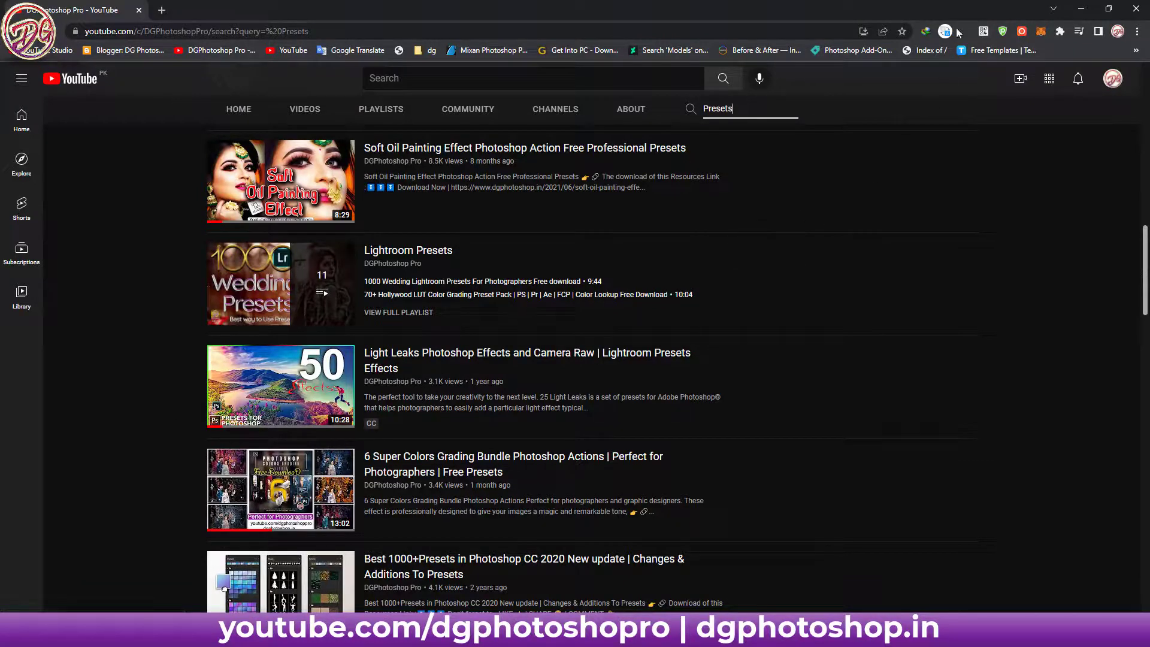
{"action": "left_click", "coordinate": [1081, 8]}
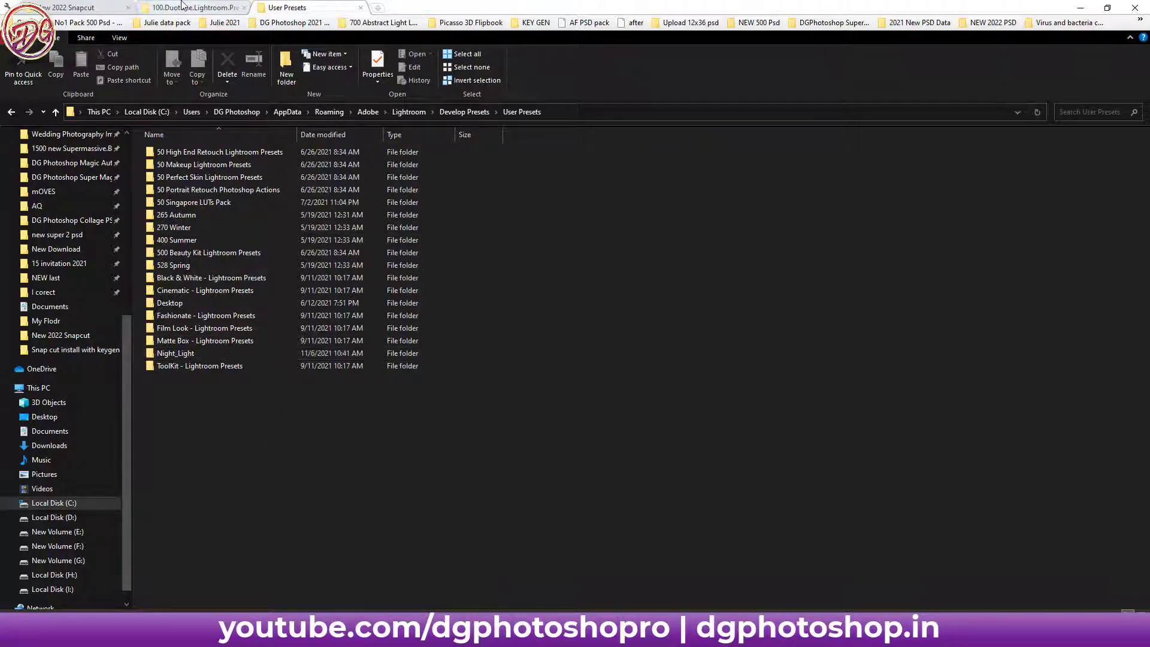
Step: Copy the Duotone Lightroom folder from the 100.Duotone pack and paste it into User Presets
{"action": "left_click", "coordinate": [185, 7]}
{"action": "right_click", "coordinate": [223, 219]}
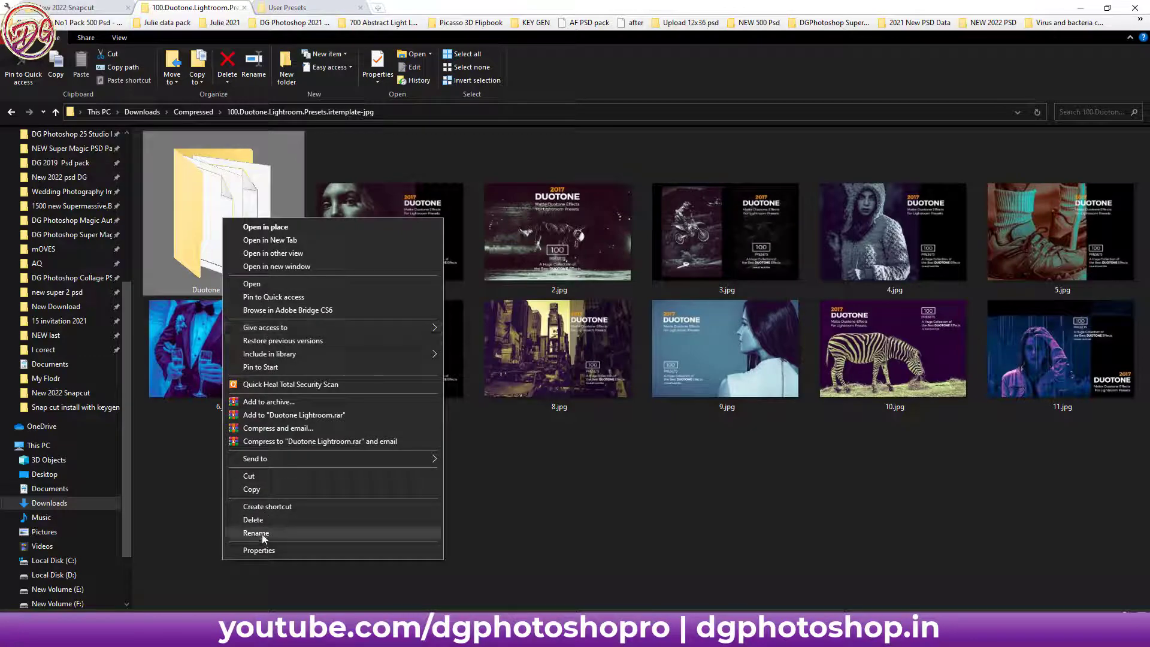
{"action": "left_click", "coordinate": [272, 489]}
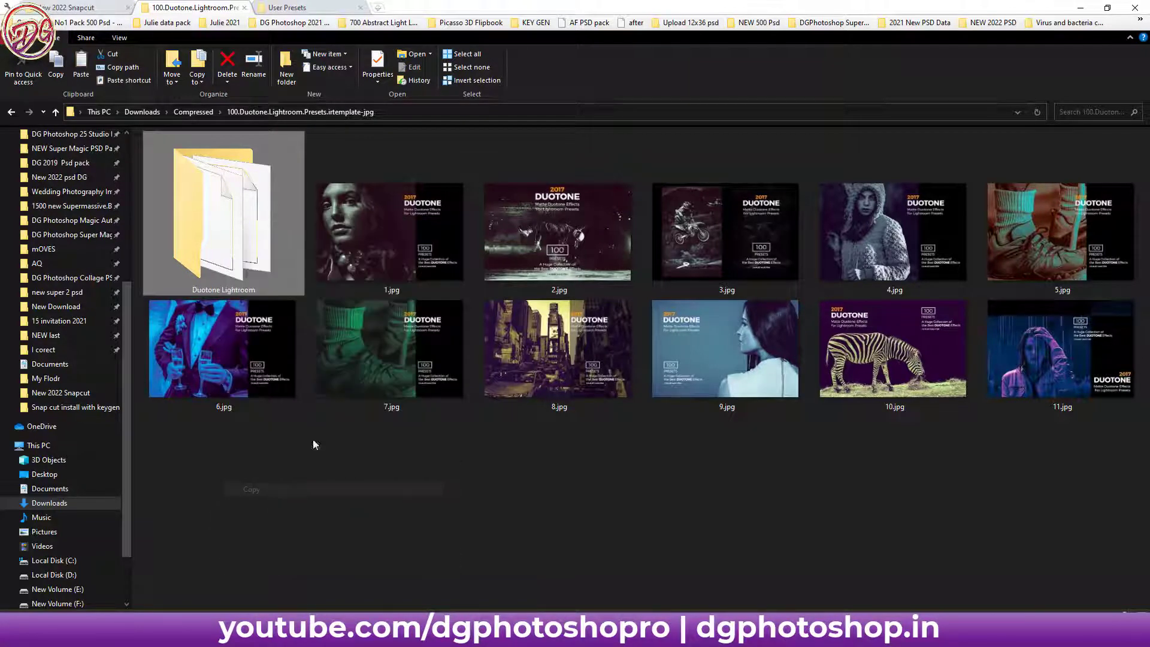
{"action": "left_click", "coordinate": [287, 7]}
{"action": "right_click", "coordinate": [247, 310]}
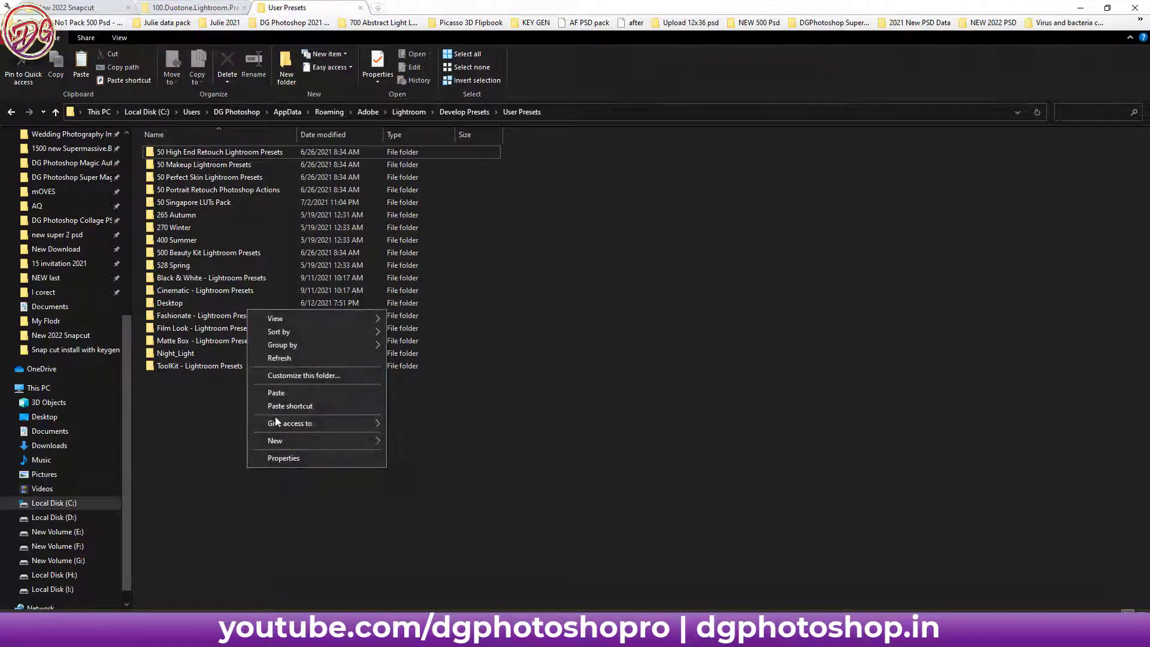
{"action": "left_click", "coordinate": [277, 393]}
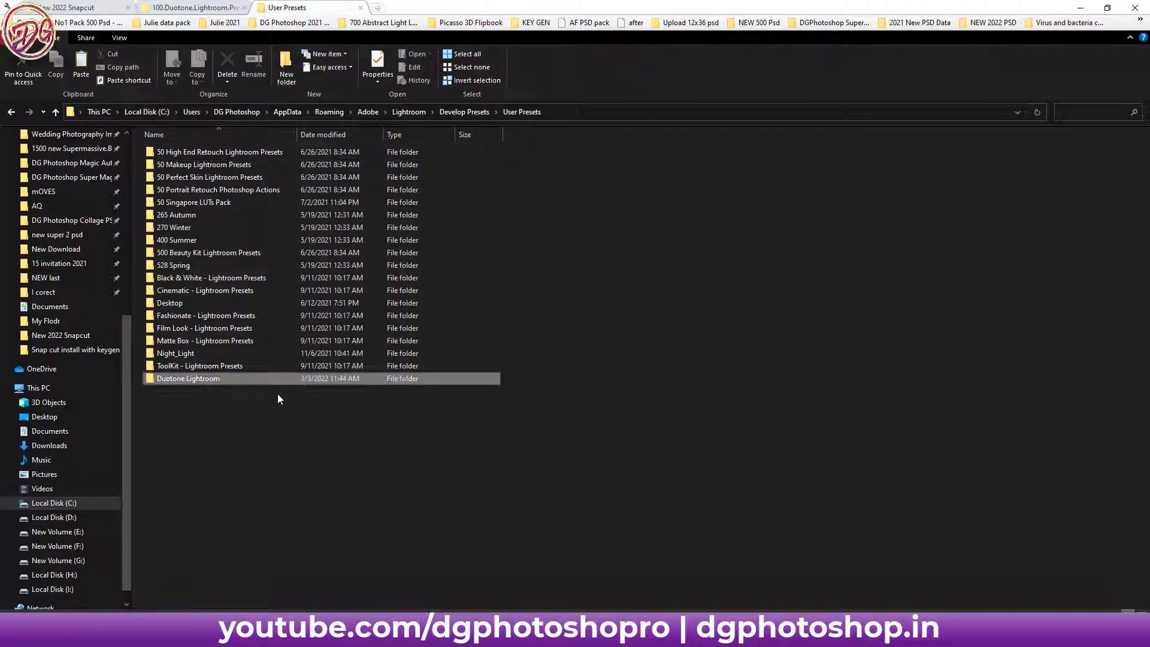
{"action": "left_click", "coordinate": [322, 499]}
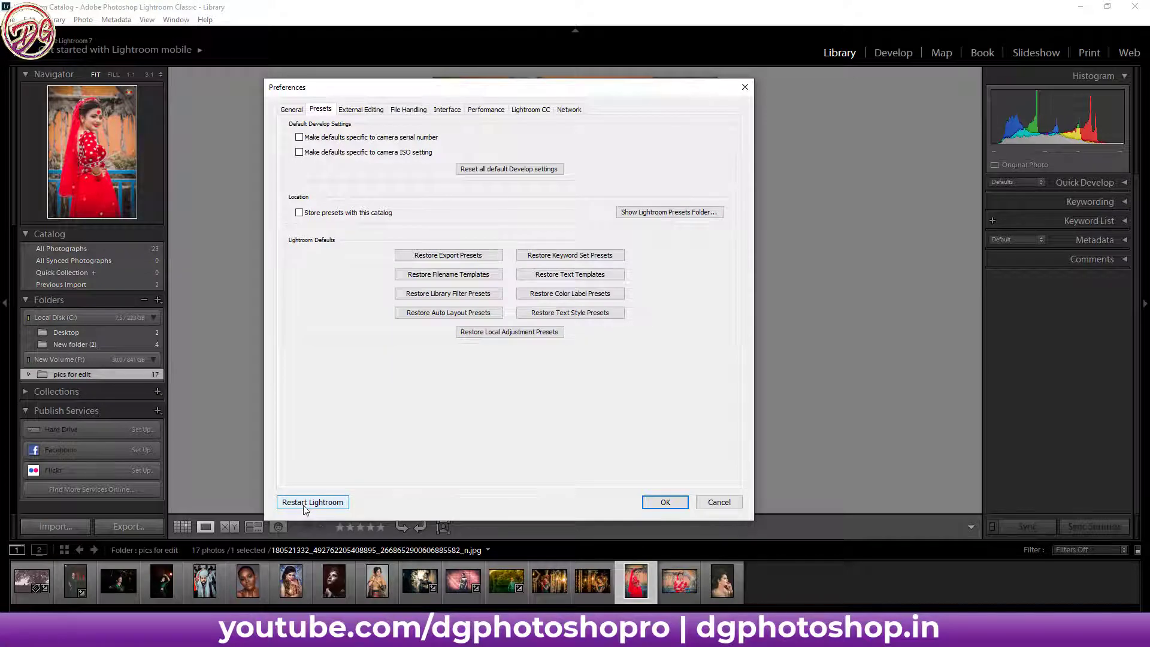
Step: Restart Lightroom, skipping the catalog backup, then open the green-dress photo in Develop
{"action": "left_click", "coordinate": [304, 507]}
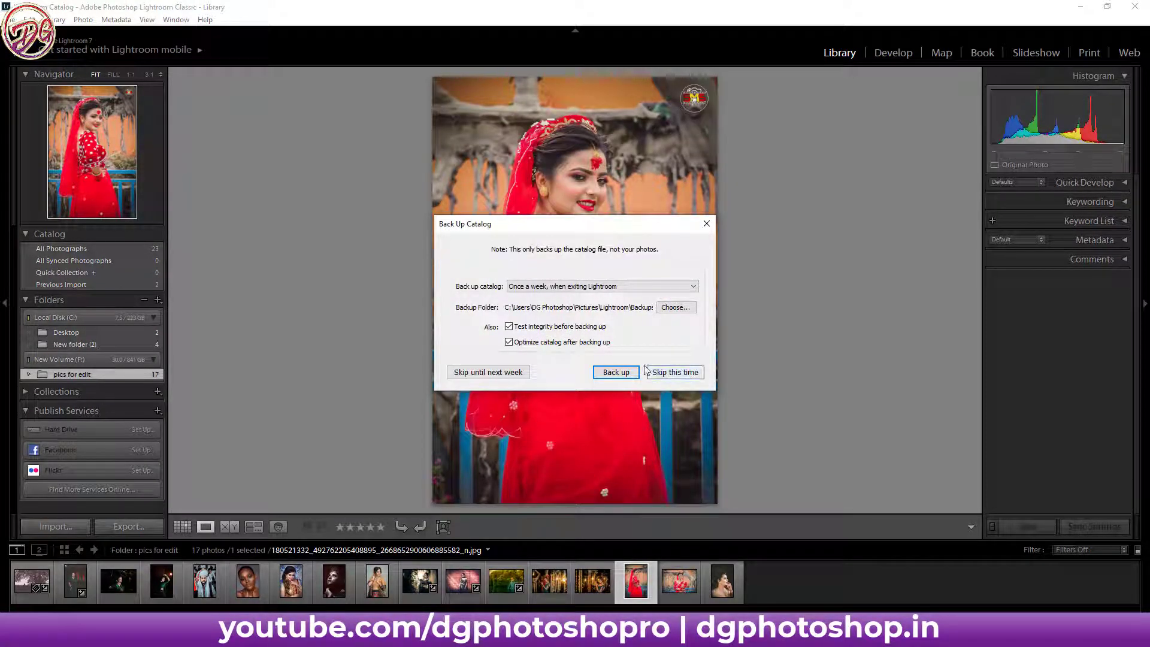
{"action": "left_click", "coordinate": [675, 373]}
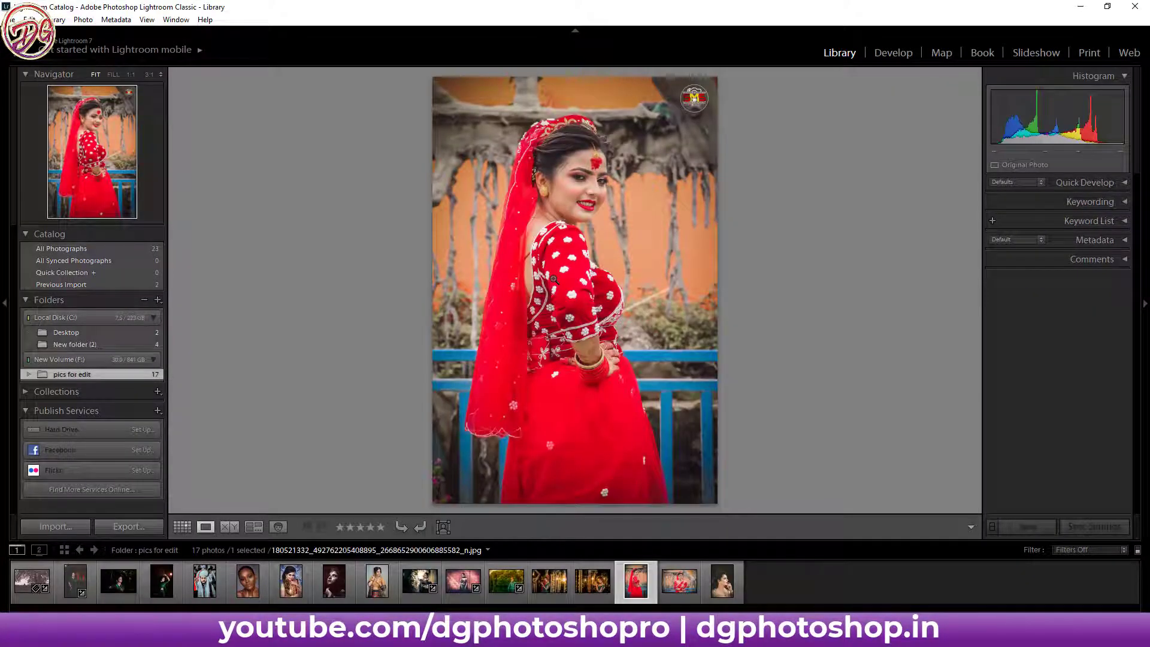
{"action": "left_click", "coordinate": [503, 587]}
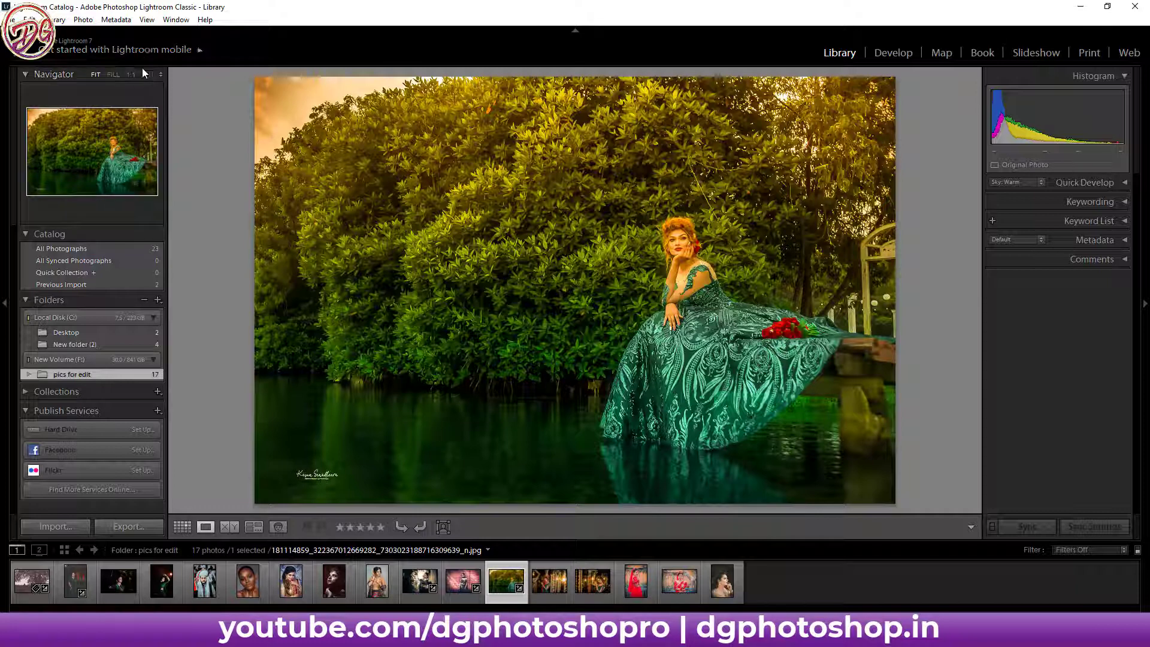
{"action": "left_click", "coordinate": [880, 60]}
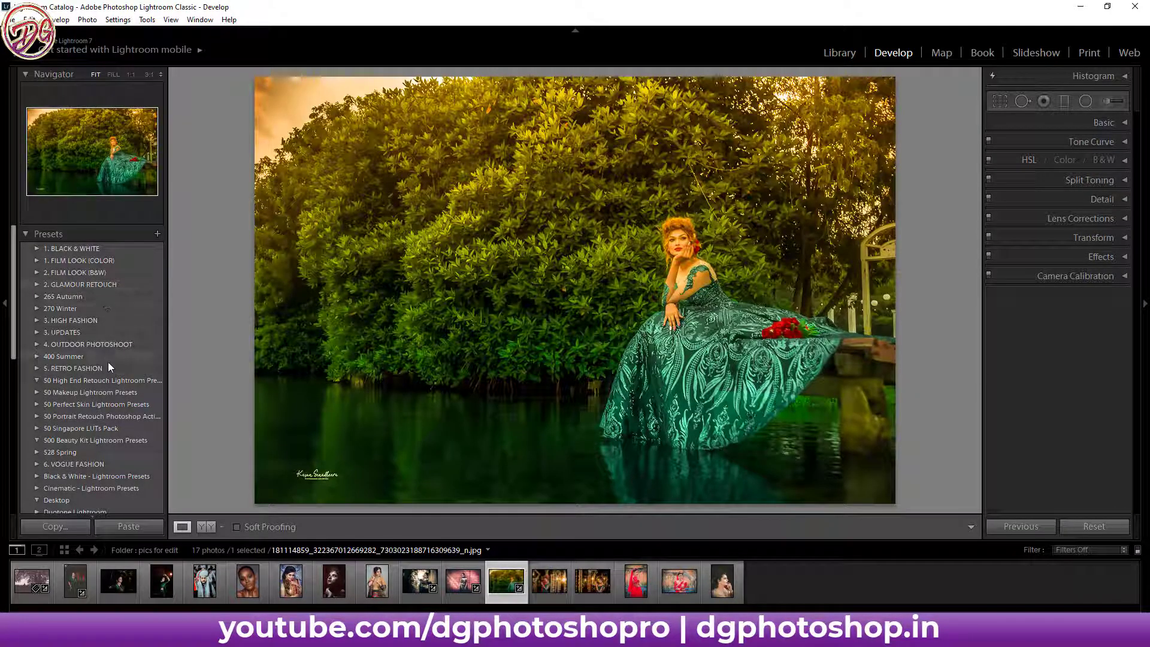
Step: Locate the User Presets group in the Develop Presets panel
{"action": "scroll", "coordinate": [113, 407], "scroll_direction": "down", "scroll_amount": 10}
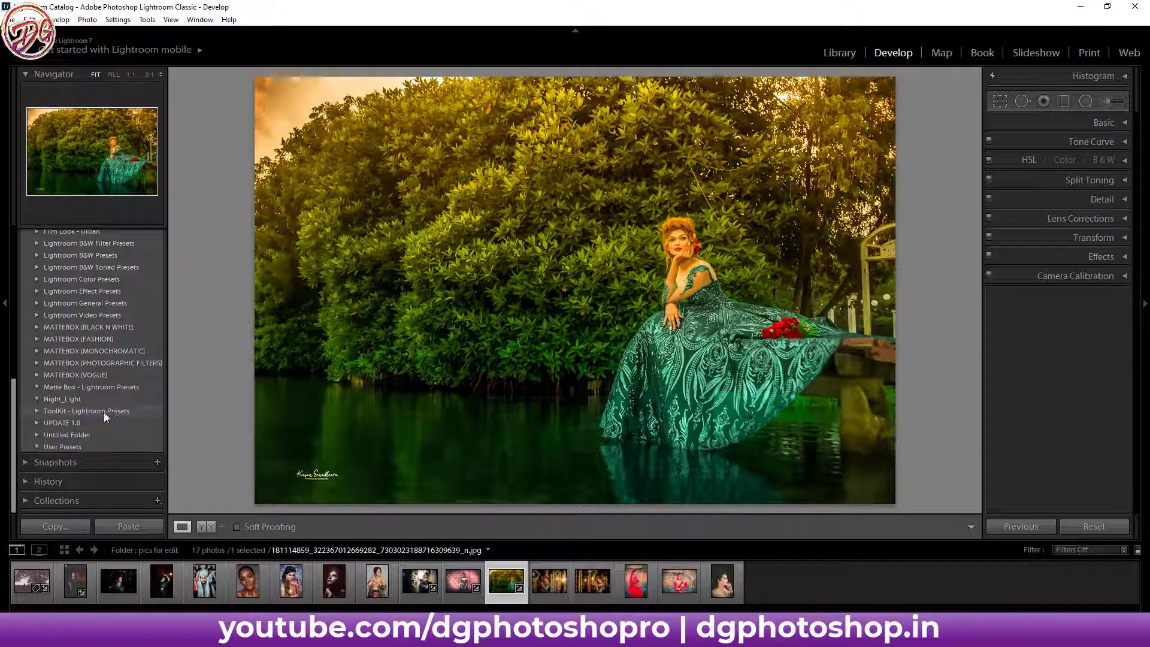
{"action": "left_click", "coordinate": [52, 444]}
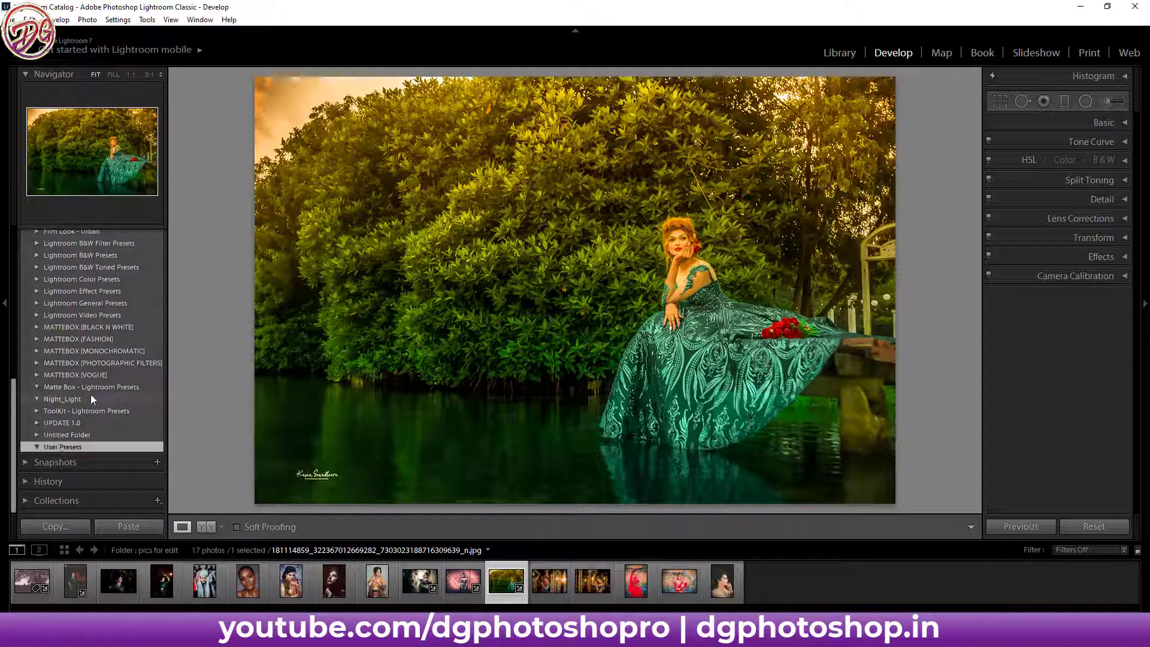
{"action": "scroll", "coordinate": [94, 372], "scroll_direction": "up", "scroll_amount": 3}
{"action": "scroll", "coordinate": [100, 356], "scroll_direction": "up", "scroll_amount": 3}
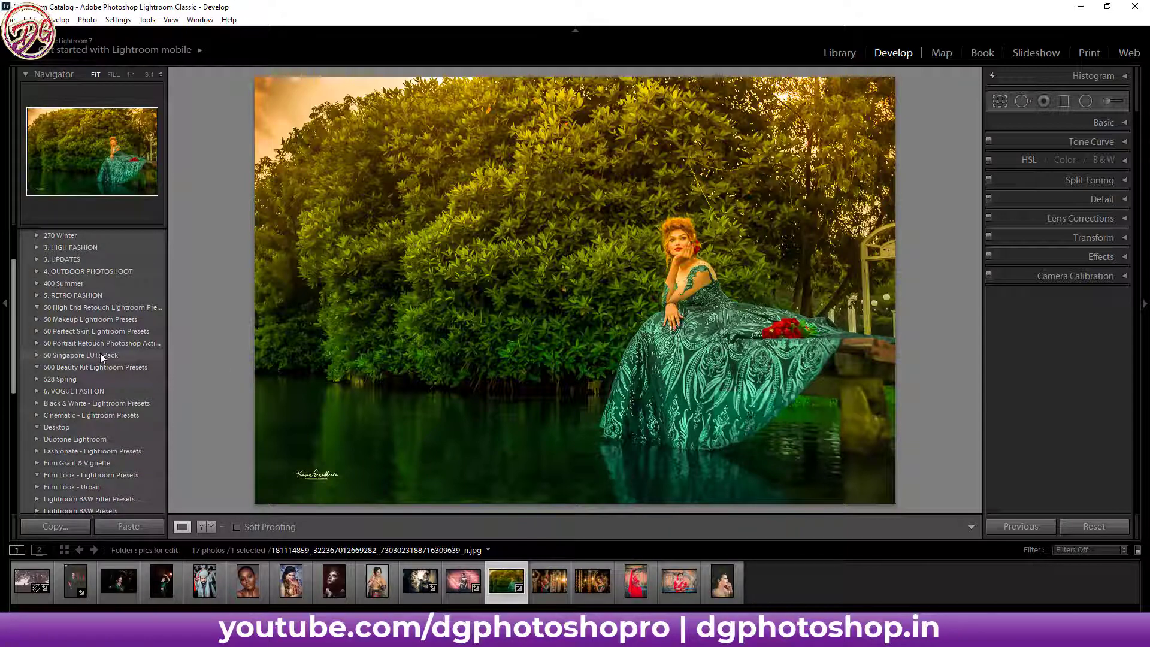
{"action": "scroll", "coordinate": [101, 357], "scroll_direction": "down", "scroll_amount": 3}
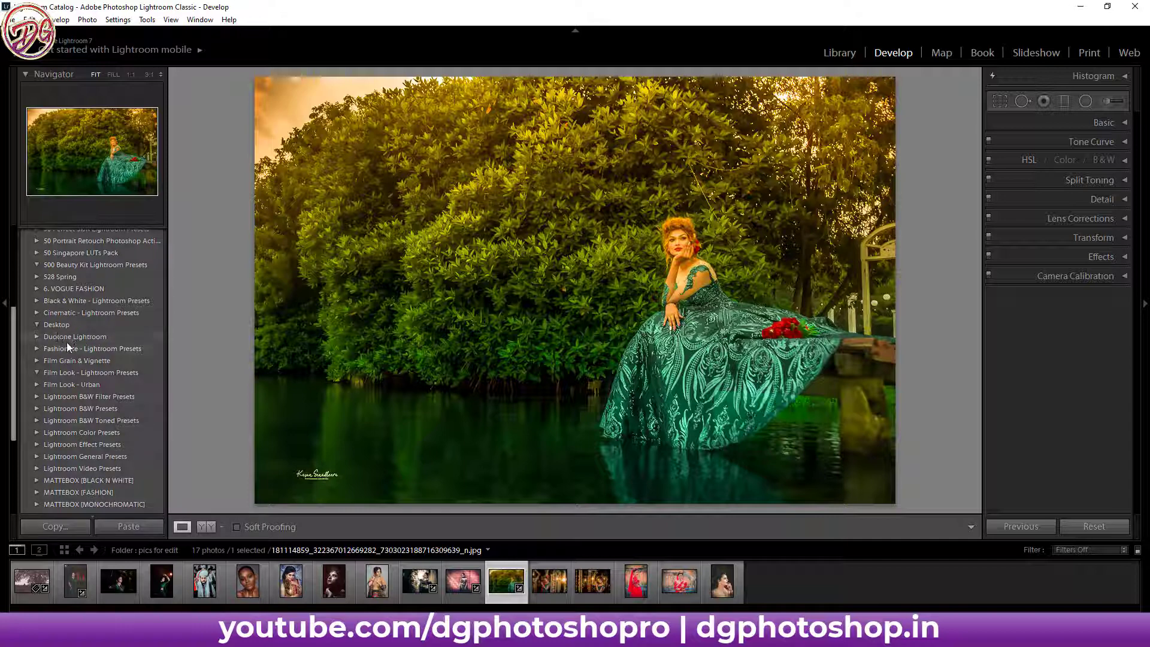
Step: Expand the Duotone Lightroom folder to list Ahlam, Amal, Amani and the rest
{"action": "left_click", "coordinate": [37, 338]}
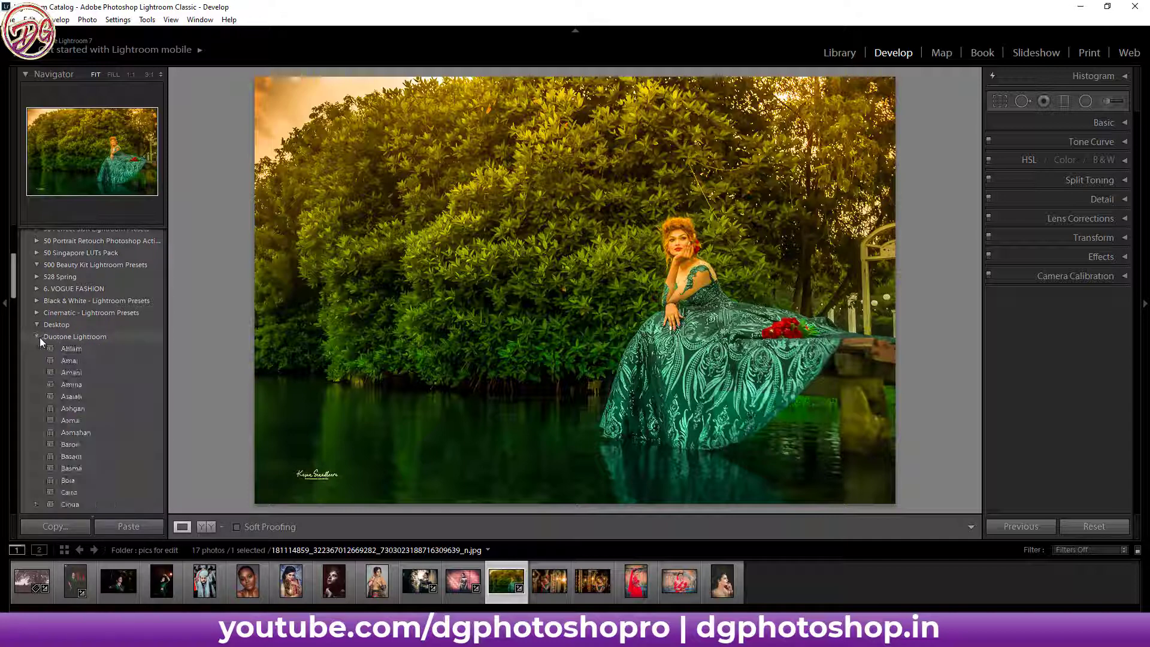
{"action": "left_click", "coordinate": [36, 337]}
{"action": "left_click", "coordinate": [37, 337]}
{"action": "scroll", "coordinate": [102, 363], "scroll_direction": "down", "scroll_amount": 5}
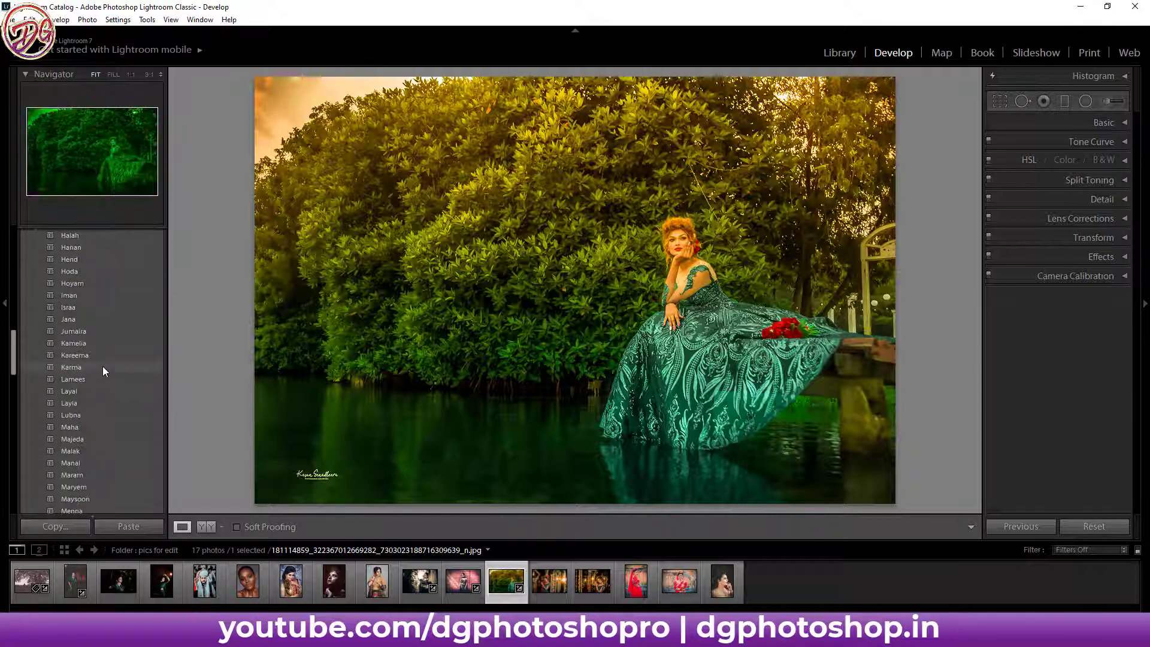
{"action": "scroll", "coordinate": [103, 368], "scroll_direction": "up", "scroll_amount": 5}
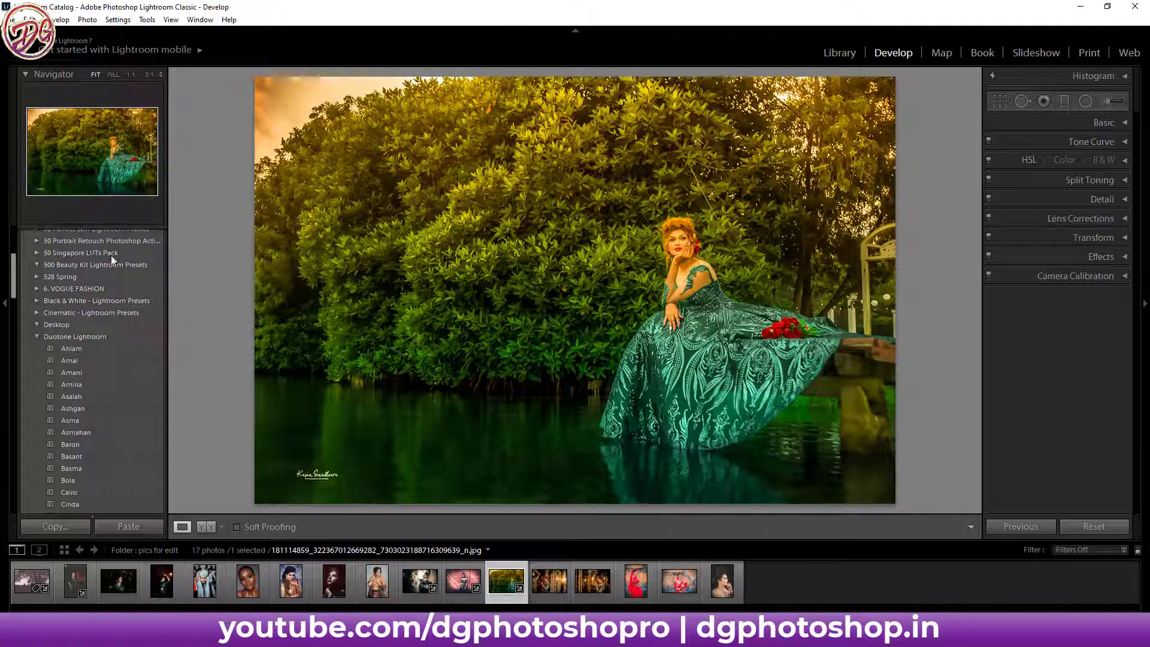
Step: Preview the Ahlam, Amal, Amina, Asma, Baron, Basant, Basma, Cairo and Cinda presets on the photo
{"action": "left_click", "coordinate": [71, 348]}
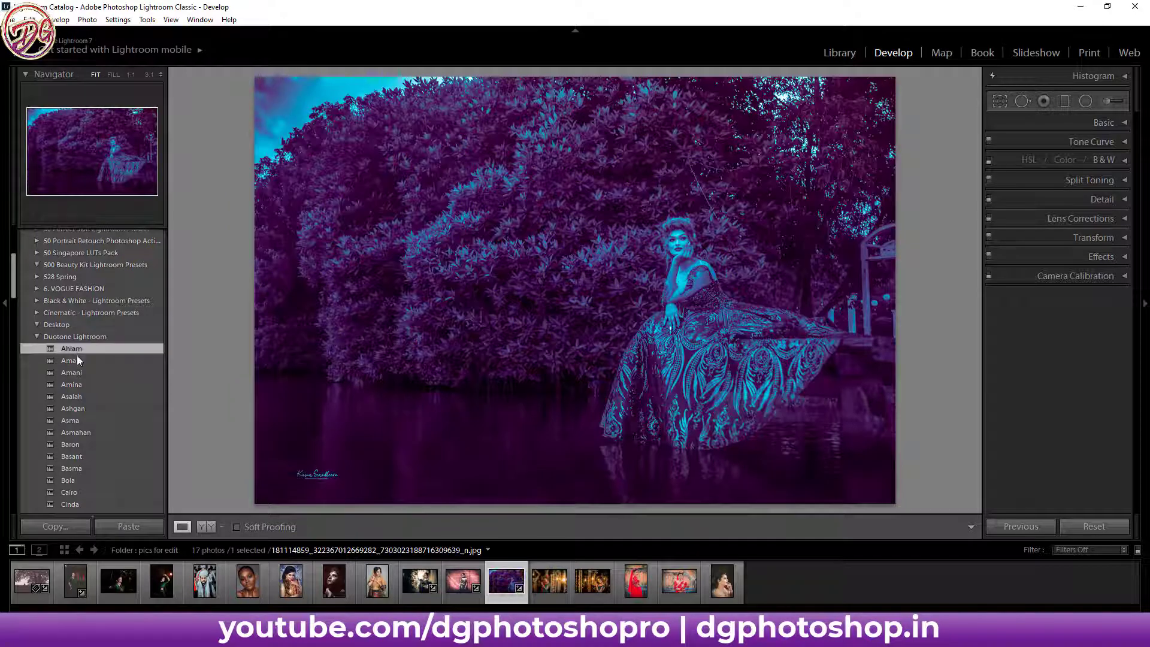
{"action": "left_click", "coordinate": [76, 360]}
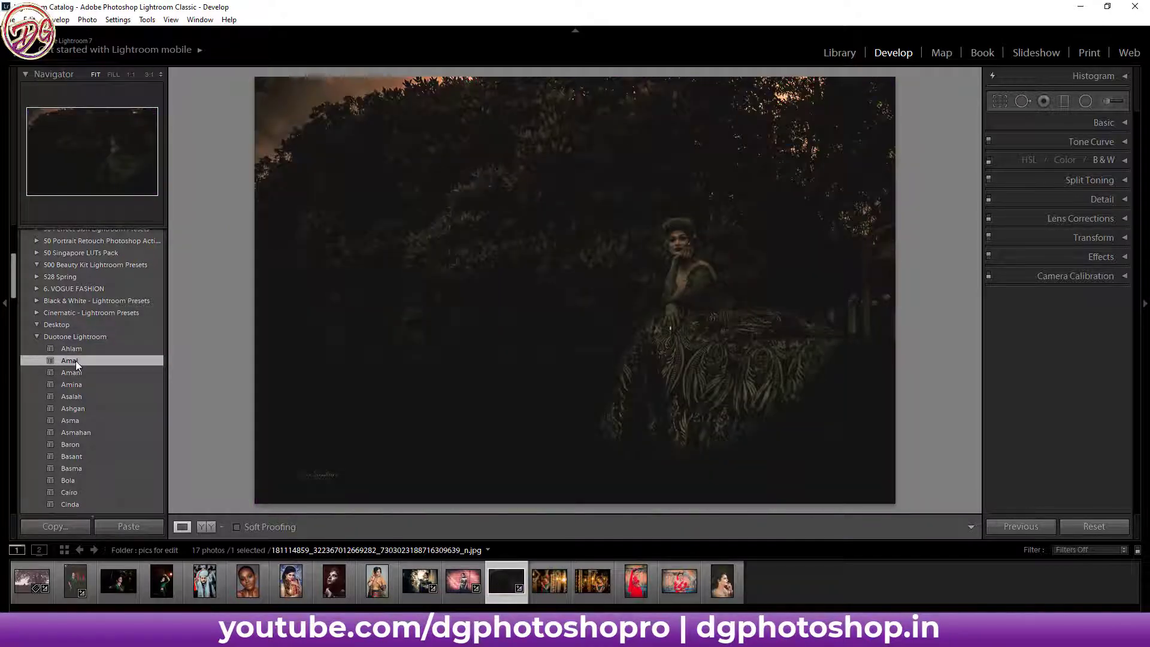
{"action": "left_click", "coordinate": [72, 372]}
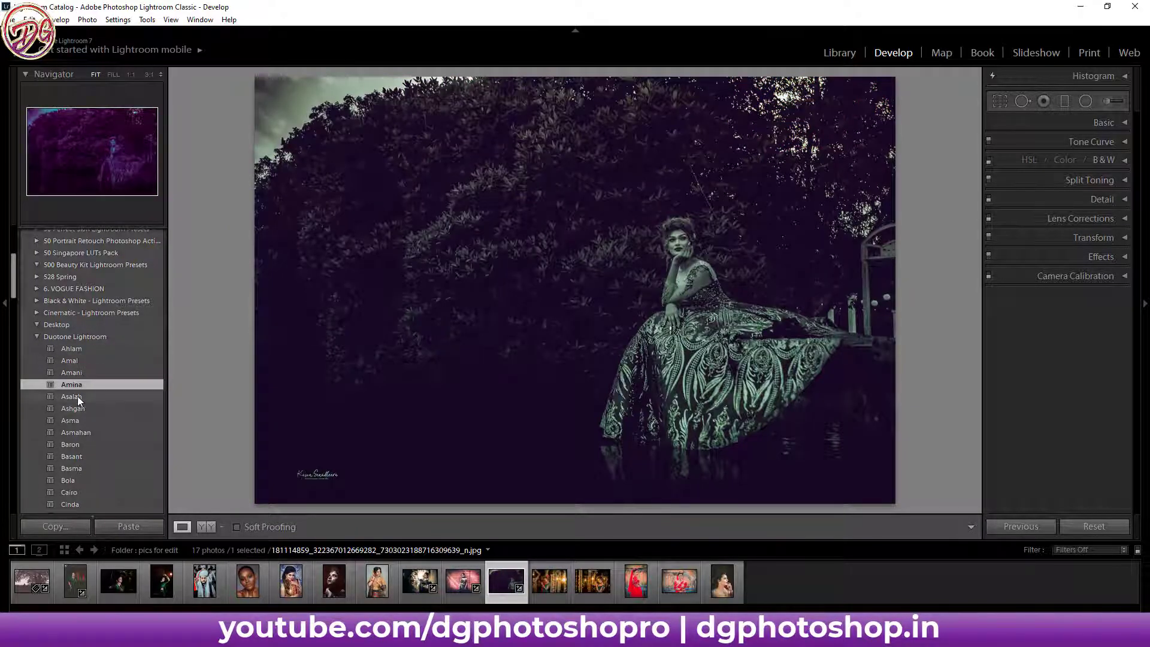
{"action": "left_click", "coordinate": [77, 397]}
{"action": "left_click", "coordinate": [76, 409]}
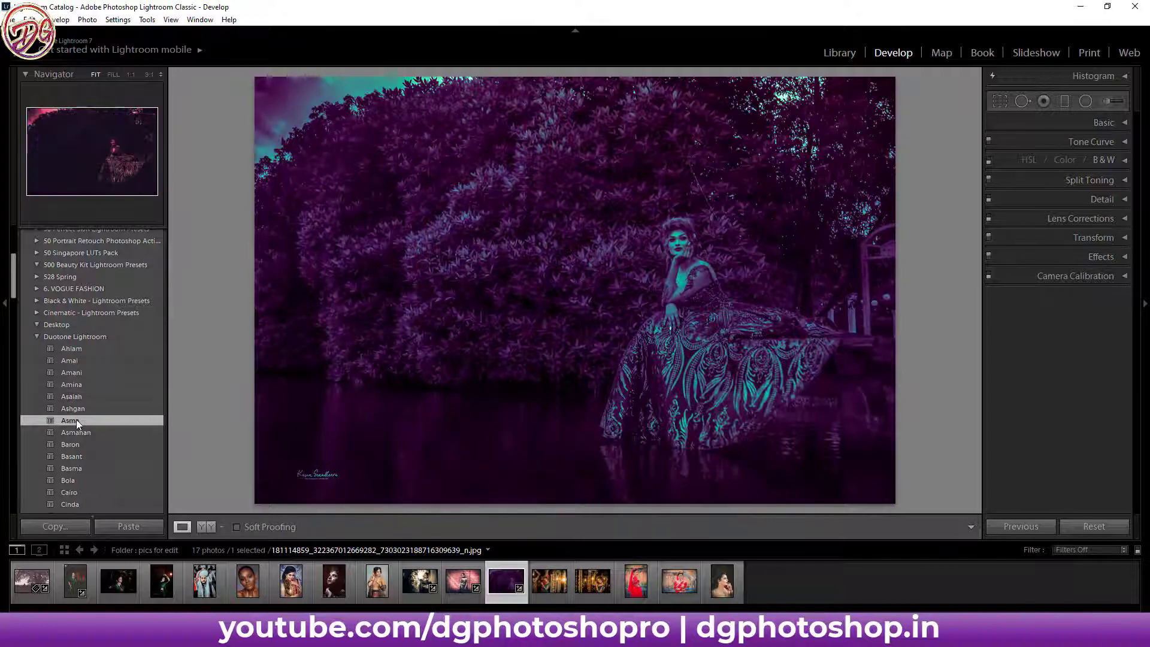
{"action": "left_click", "coordinate": [74, 431]}
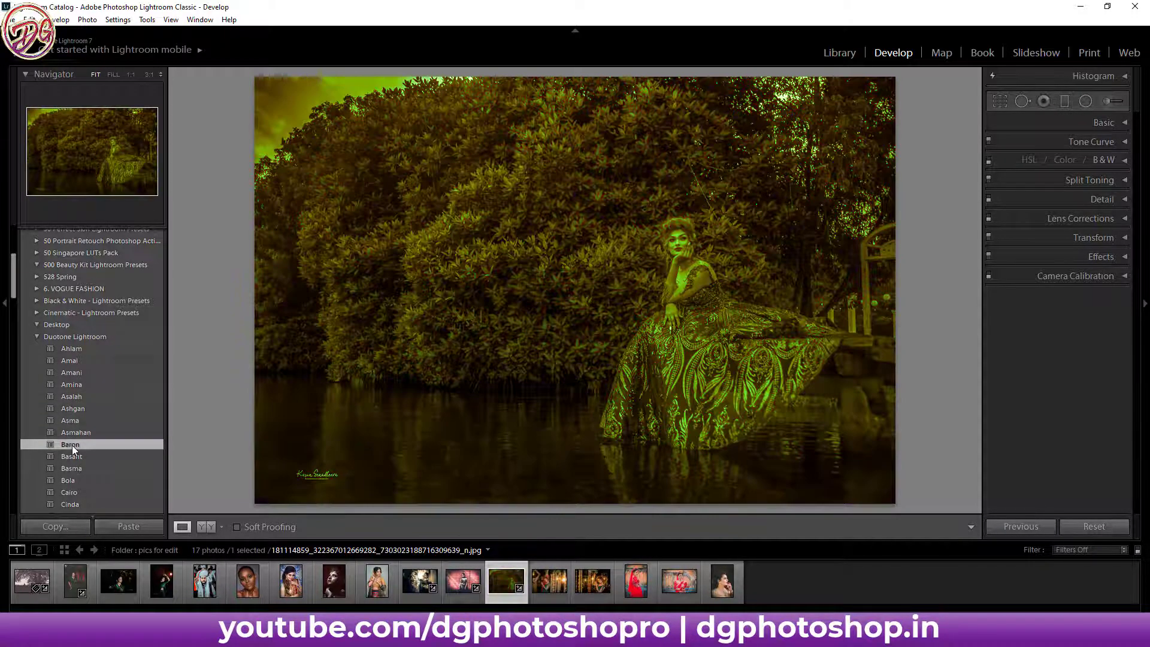
{"action": "left_click", "coordinate": [72, 455]}
{"action": "left_click", "coordinate": [74, 473]}
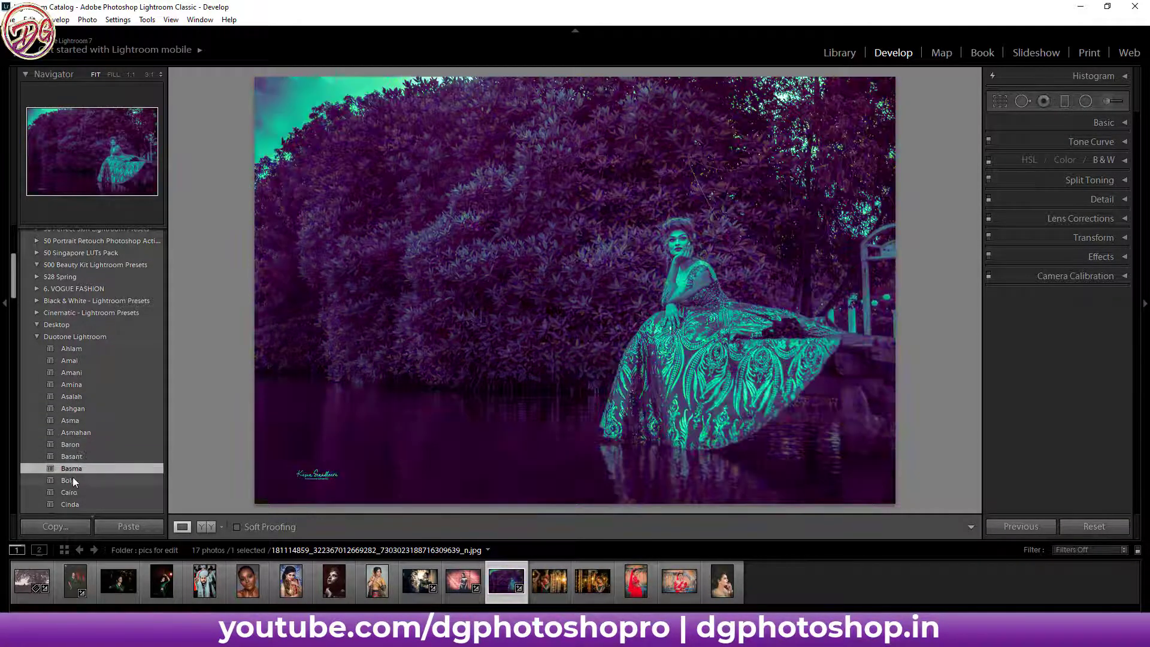
{"action": "left_click", "coordinate": [68, 491]}
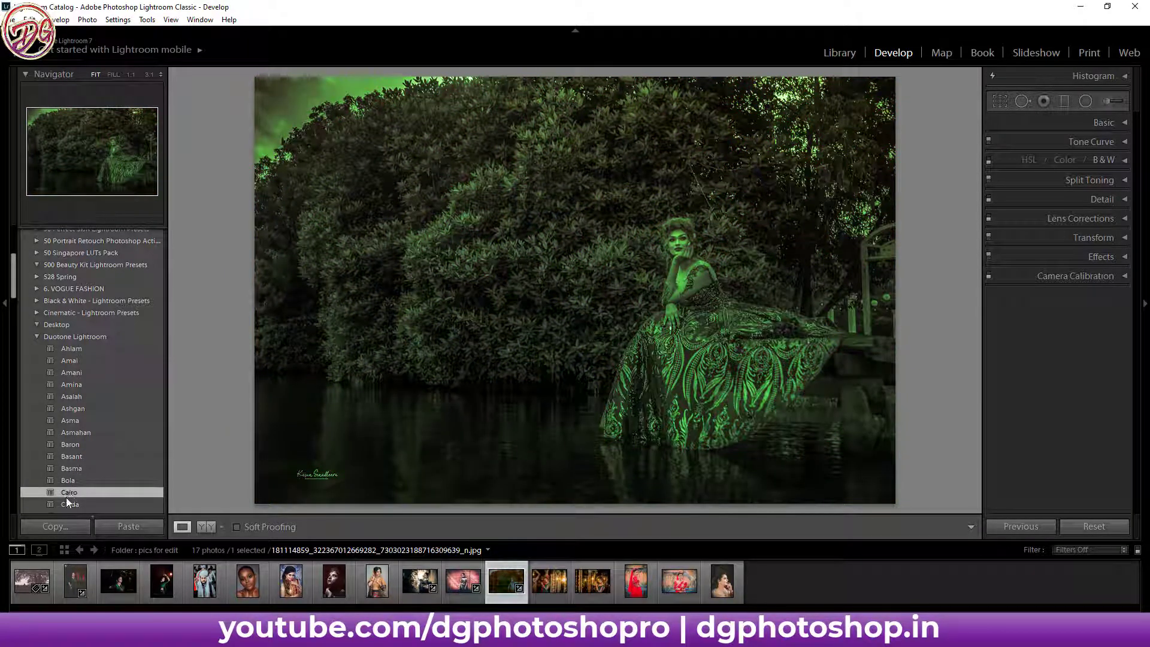
{"action": "left_click", "coordinate": [67, 505]}
Step: Preview the Malak, Majeda and Maha duotone presets further down the list
{"action": "scroll", "coordinate": [84, 416], "scroll_direction": "down", "scroll_amount": 5}
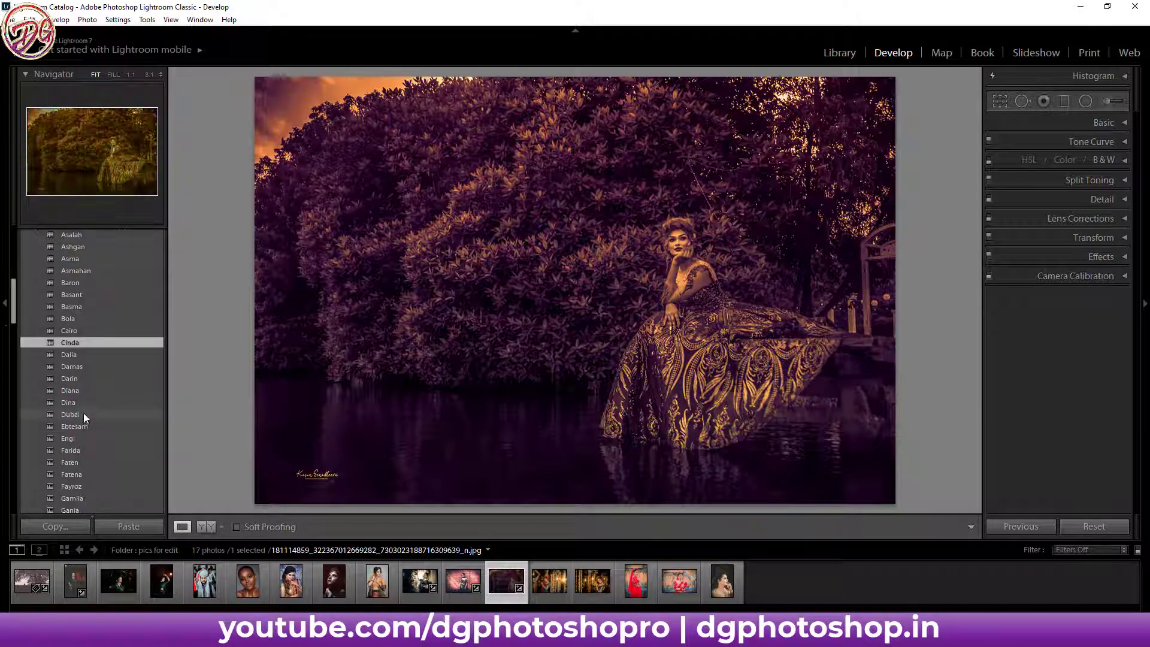
{"action": "scroll", "coordinate": [84, 308], "scroll_direction": "up", "scroll_amount": 10}
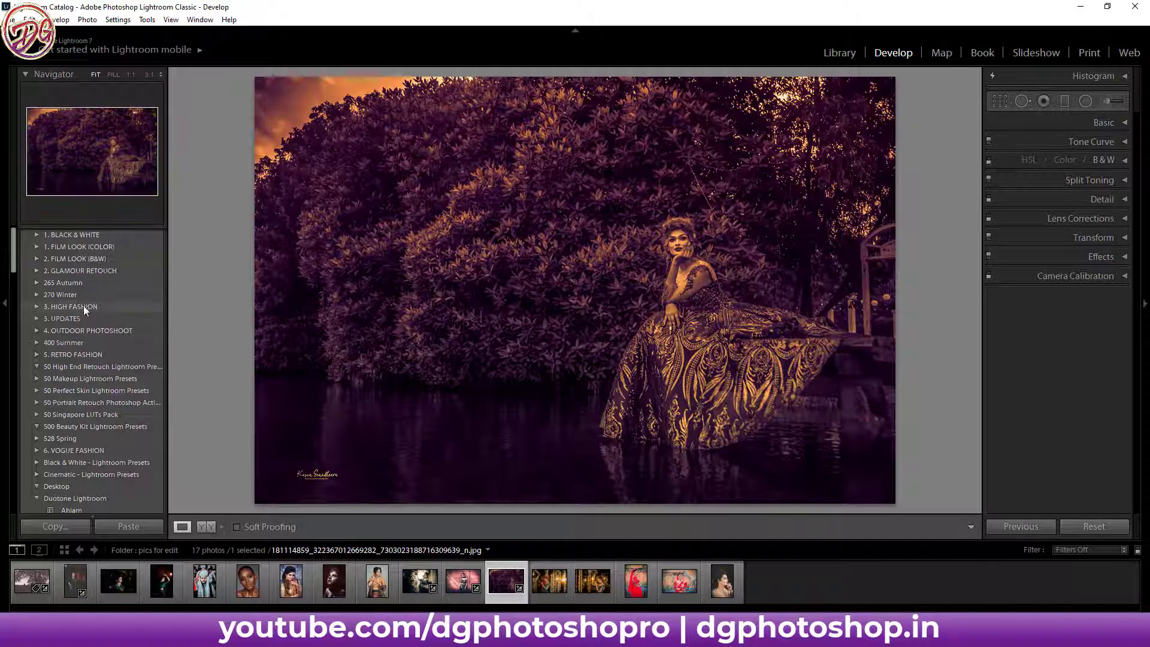
{"action": "scroll", "coordinate": [84, 305], "scroll_direction": "down", "scroll_amount": 5}
{"action": "scroll", "coordinate": [82, 386], "scroll_direction": "down", "scroll_amount": 10}
{"action": "left_click", "coordinate": [74, 381]}
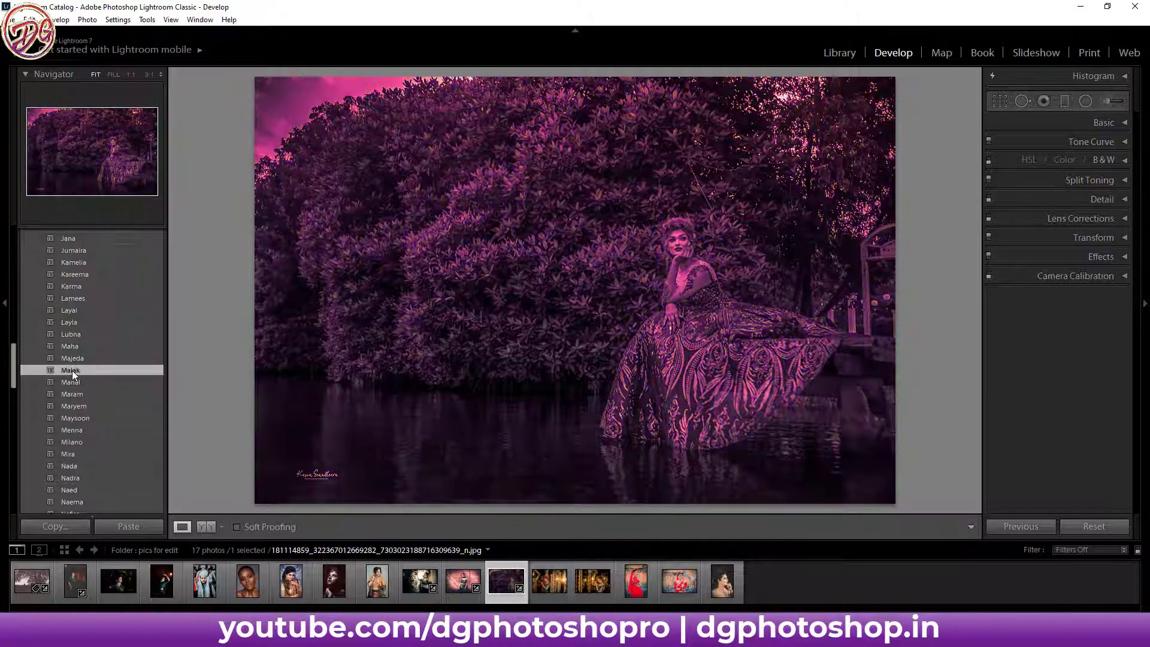
{"action": "left_click", "coordinate": [68, 355]}
Step: Try Yomna and Zeinab, leave Zohra's bright purple duotone applied, then minimize Lightroom
{"action": "scroll", "coordinate": [77, 359], "scroll_direction": "down", "scroll_amount": 5}
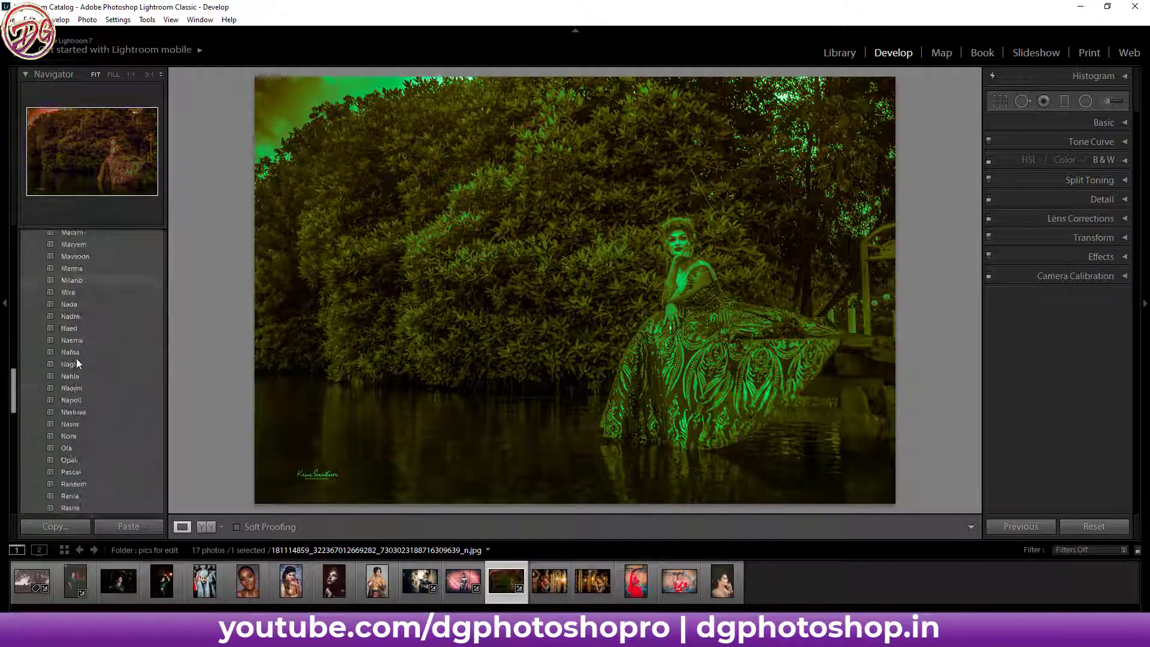
{"action": "scroll", "coordinate": [77, 363], "scroll_direction": "down", "scroll_amount": 15}
{"action": "scroll", "coordinate": [81, 335], "scroll_direction": "up", "scroll_amount": 5}
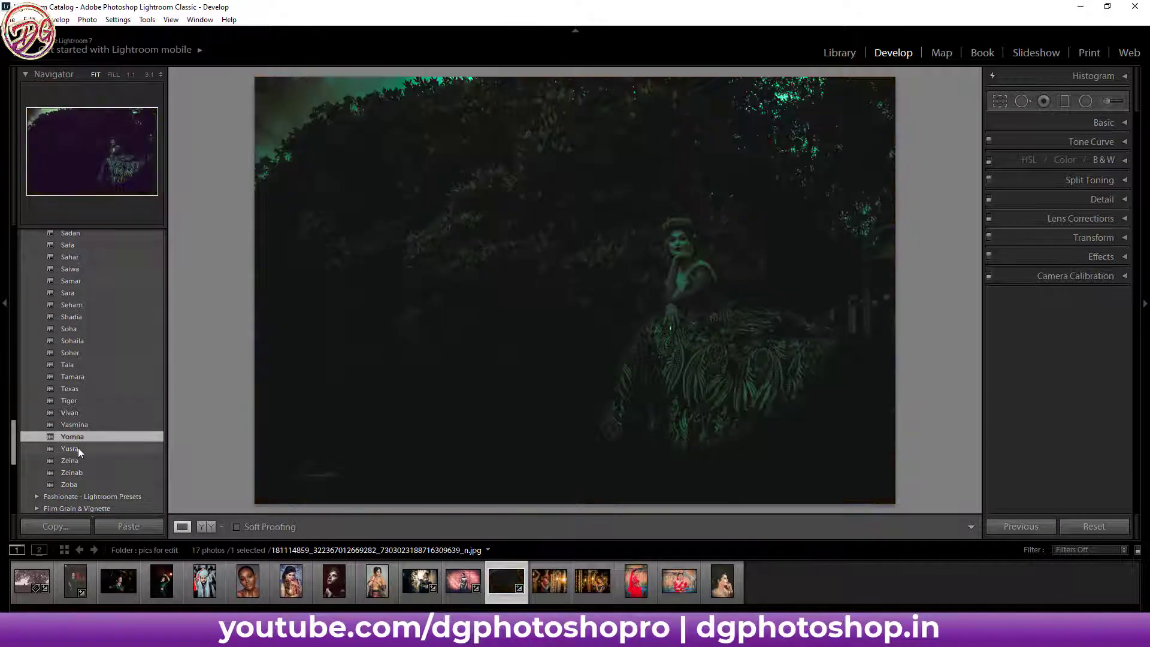
{"action": "left_click", "coordinate": [78, 448]}
{"action": "left_click", "coordinate": [76, 460]}
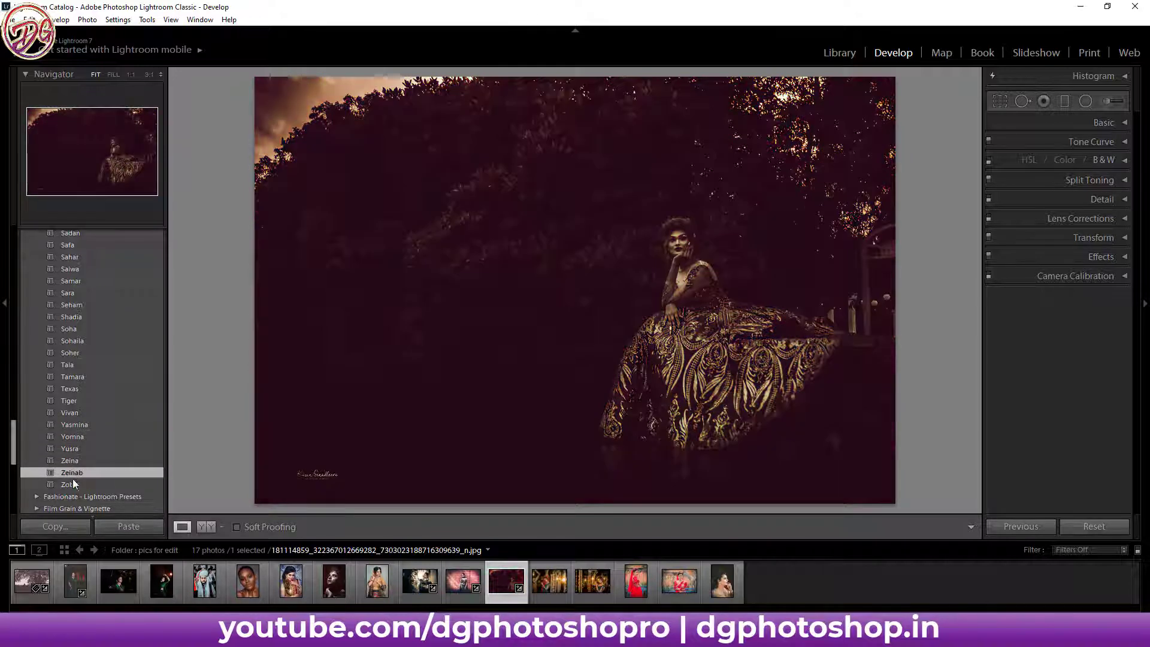
{"action": "left_click", "coordinate": [71, 484]}
{"action": "scroll", "coordinate": [116, 418], "scroll_direction": "down", "scroll_amount": 5}
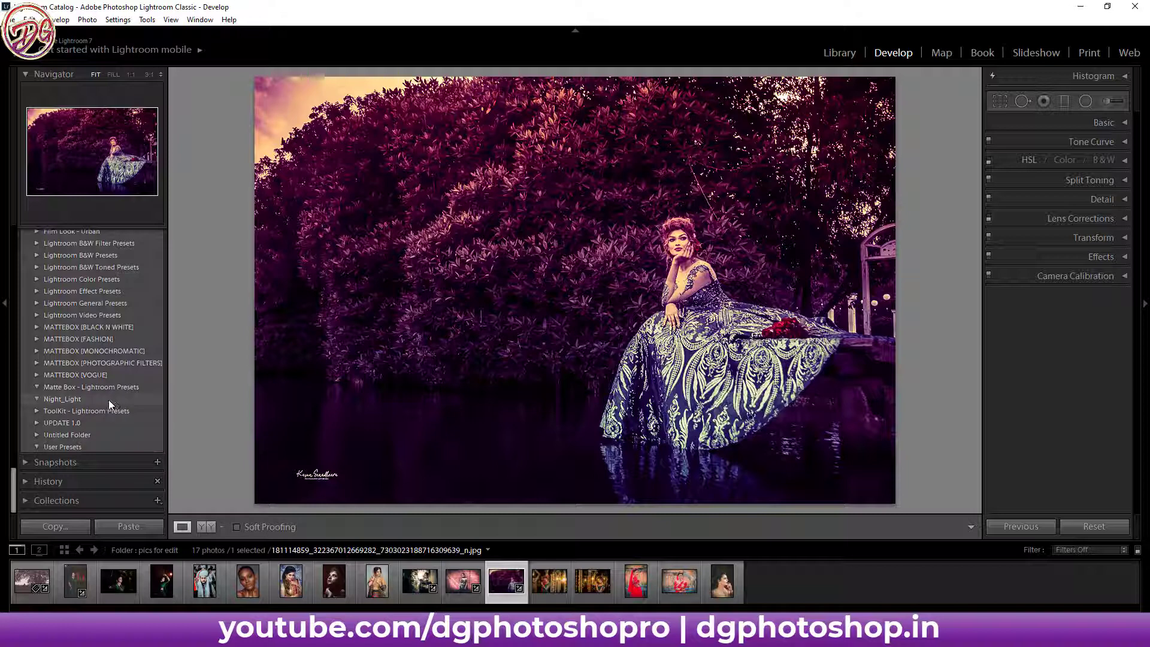
{"action": "left_click", "coordinate": [1081, 7]}
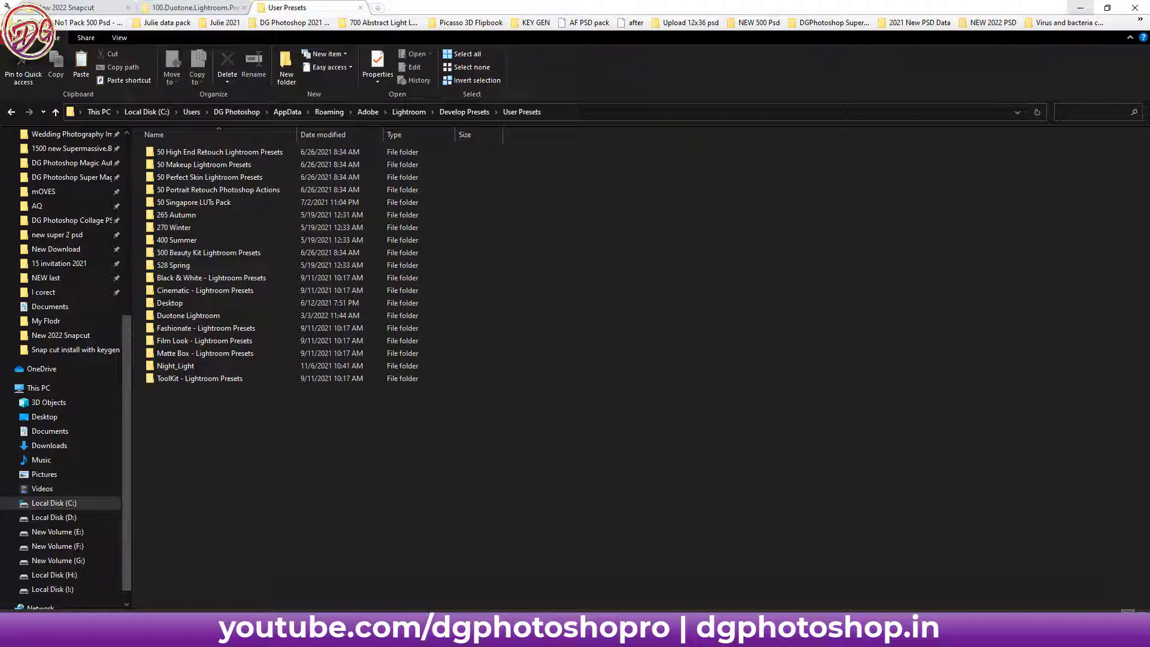
Step: Select the Duotone Lightroom folder and preview JPGs in 100.Duotone, then bring up YouTube
{"action": "left_click", "coordinate": [222, 7]}
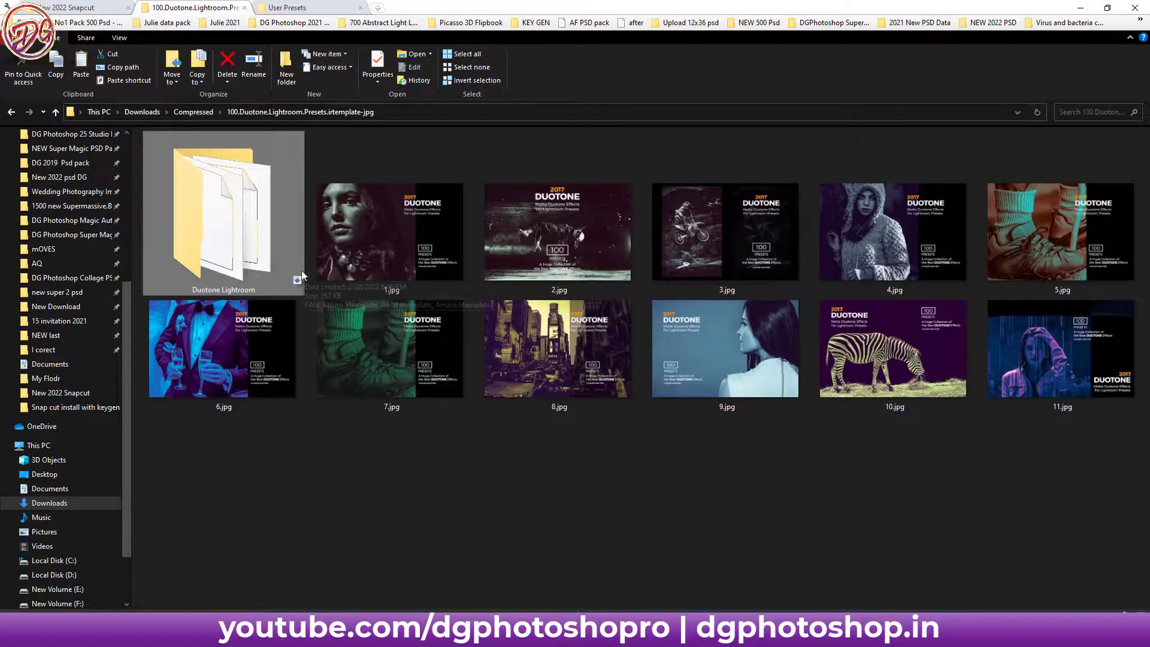
{"action": "left_click_drag", "start_coordinate": [301, 271], "coordinate": [775, 439]}
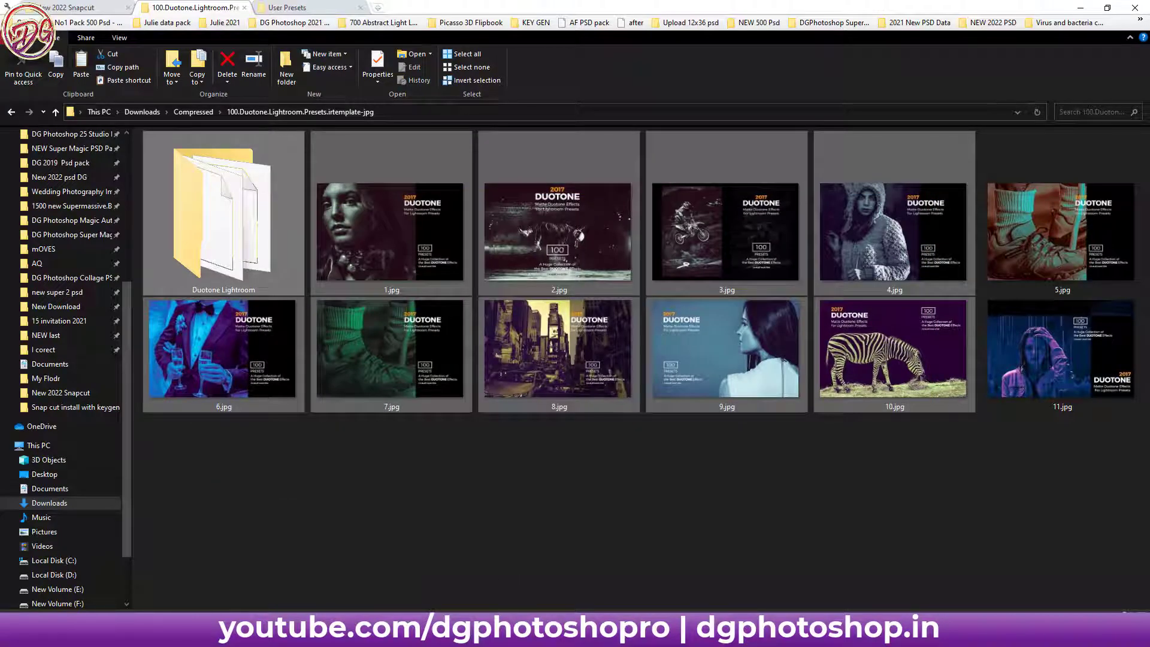
{"action": "left_click", "coordinate": [557, 585]}
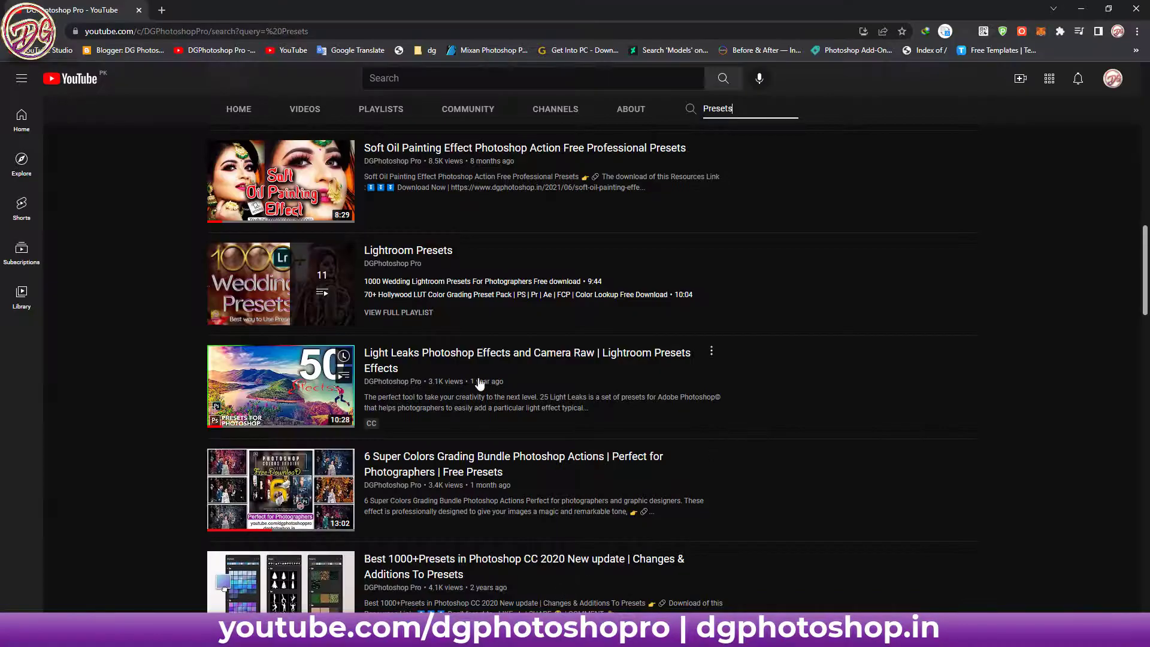
Step: Show the DGPhotoshop Pro channel's VIDEOS tab listing its uploads
{"action": "scroll", "coordinate": [478, 381], "scroll_direction": "up", "scroll_amount": 6}
{"action": "scroll", "coordinate": [480, 383], "scroll_direction": "up", "scroll_amount": 8}
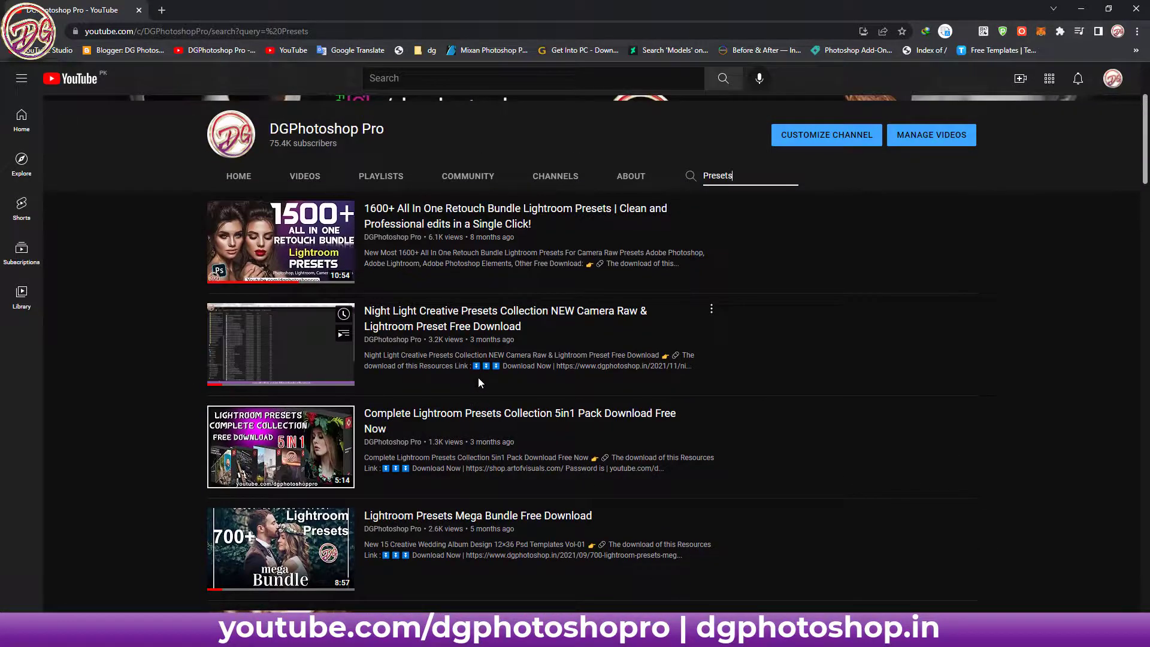
{"action": "scroll", "coordinate": [478, 379], "scroll_direction": "up", "scroll_amount": 1}
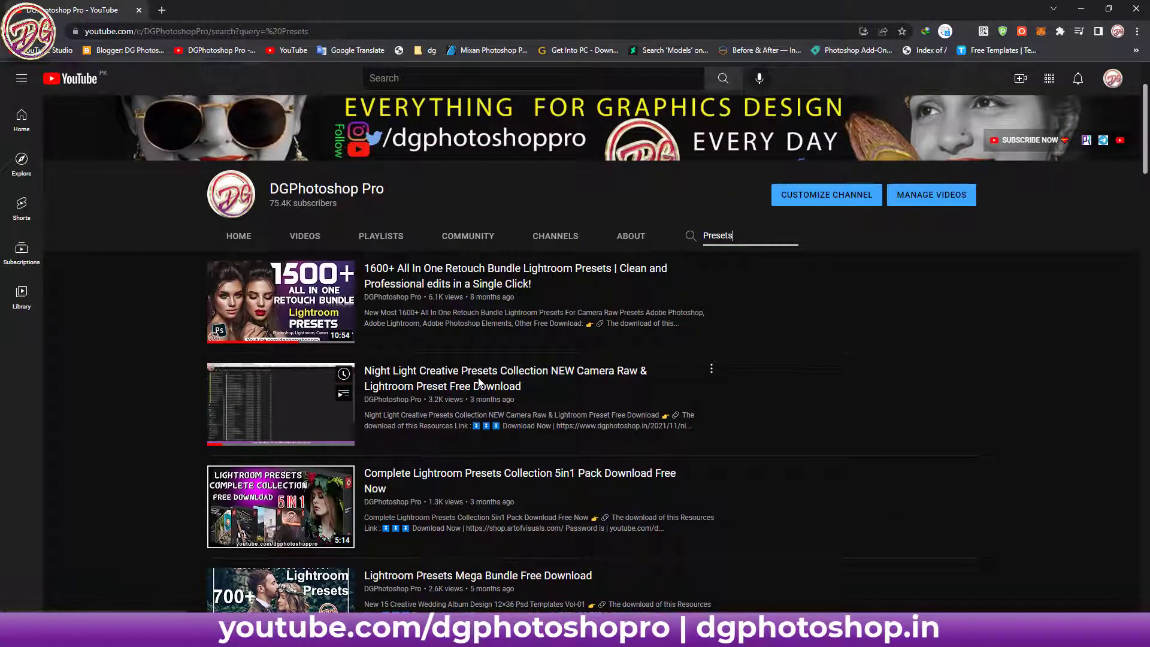
{"action": "scroll", "coordinate": [479, 384], "scroll_direction": "up", "scroll_amount": 2}
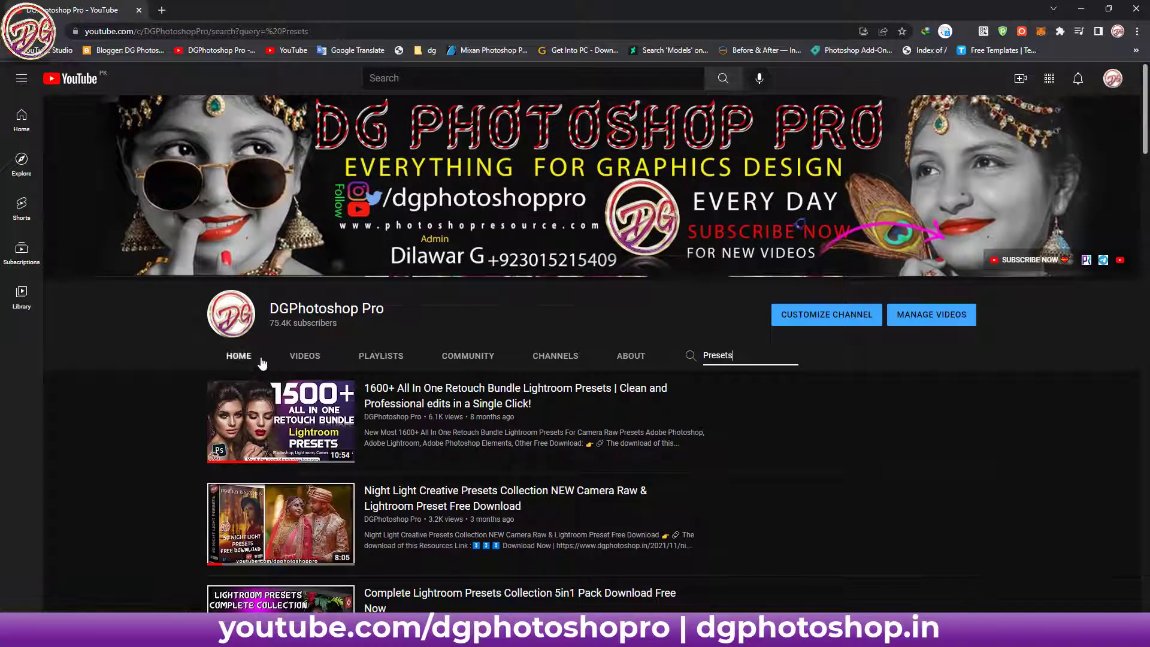
{"action": "left_click", "coordinate": [294, 358]}
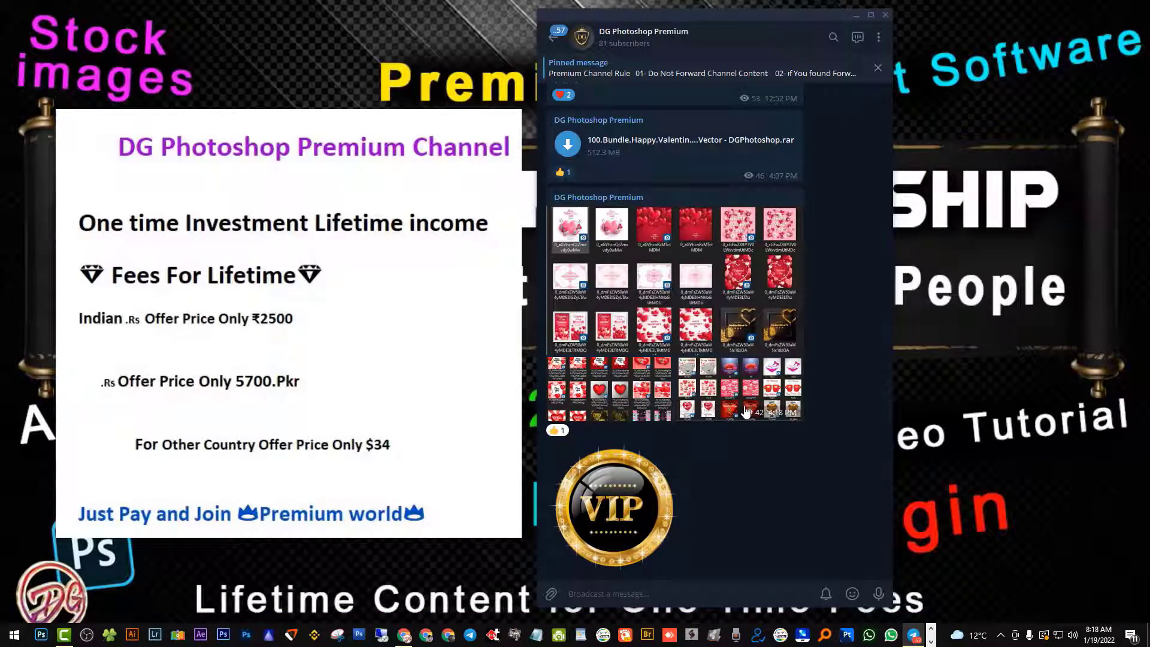
Step: Scroll the Telegram channel feed back from November to the October 31 Diwali Festival Opener post
{"action": "scroll", "coordinate": [746, 412], "scroll_direction": "up", "scroll_amount": 10}
{"action": "scroll", "coordinate": [746, 412], "scroll_direction": "up", "scroll_amount": 10}
{"action": "scroll", "coordinate": [746, 412], "scroll_direction": "up", "scroll_amount": 10}
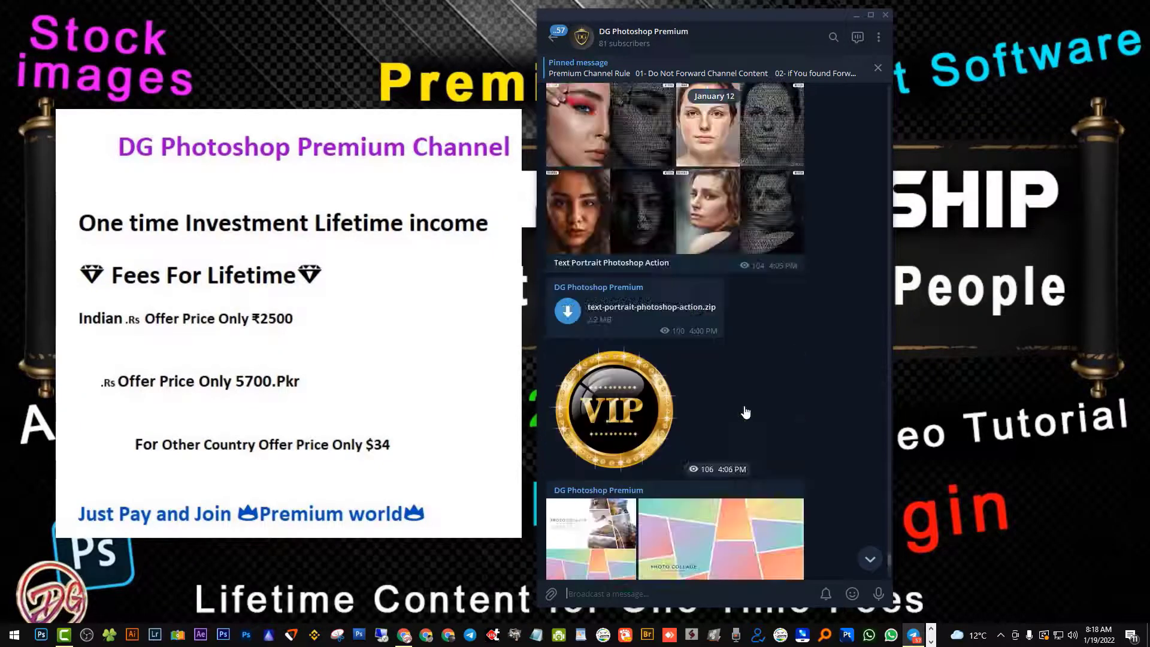
{"action": "scroll", "coordinate": [746, 412], "scroll_direction": "up", "scroll_amount": 10}
{"action": "scroll", "coordinate": [745, 412], "scroll_direction": "up", "scroll_amount": 10}
{"action": "scroll", "coordinate": [746, 412], "scroll_direction": "up", "scroll_amount": 10}
{"action": "scroll", "coordinate": [746, 412], "scroll_direction": "up", "scroll_amount": 10}
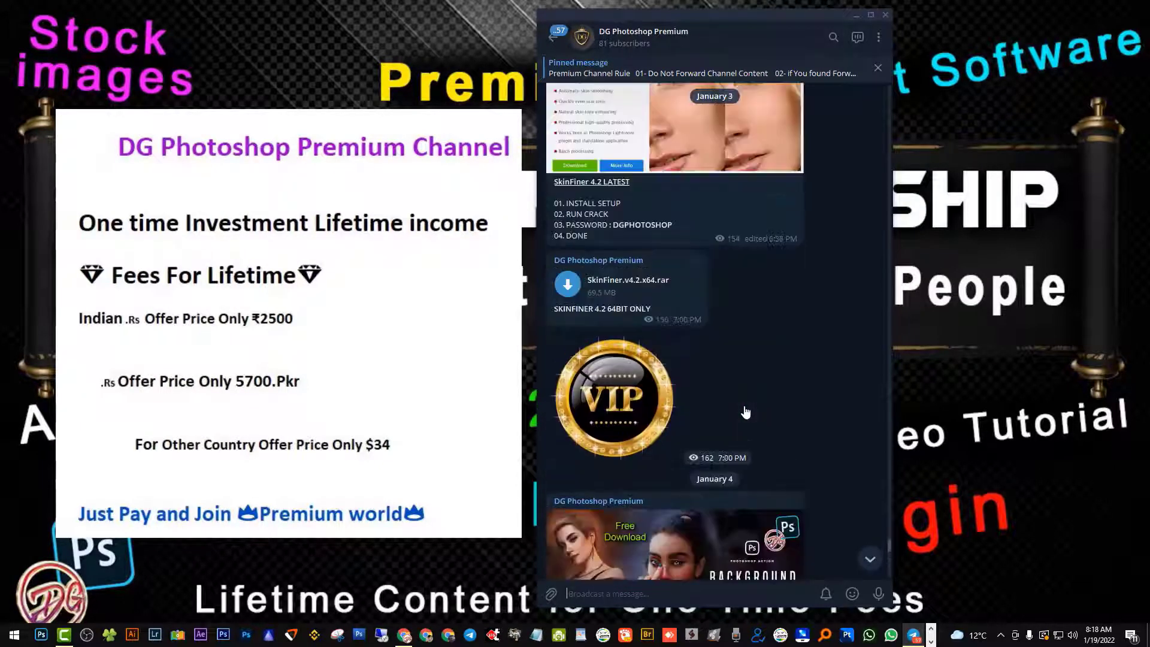
{"action": "scroll", "coordinate": [746, 412], "scroll_direction": "up", "scroll_amount": 10}
{"action": "scroll", "coordinate": [746, 412], "scroll_direction": "up", "scroll_amount": 10}
{"action": "scroll", "coordinate": [745, 412], "scroll_direction": "up", "scroll_amount": 10}
{"action": "scroll", "coordinate": [746, 412], "scroll_direction": "up", "scroll_amount": 10}
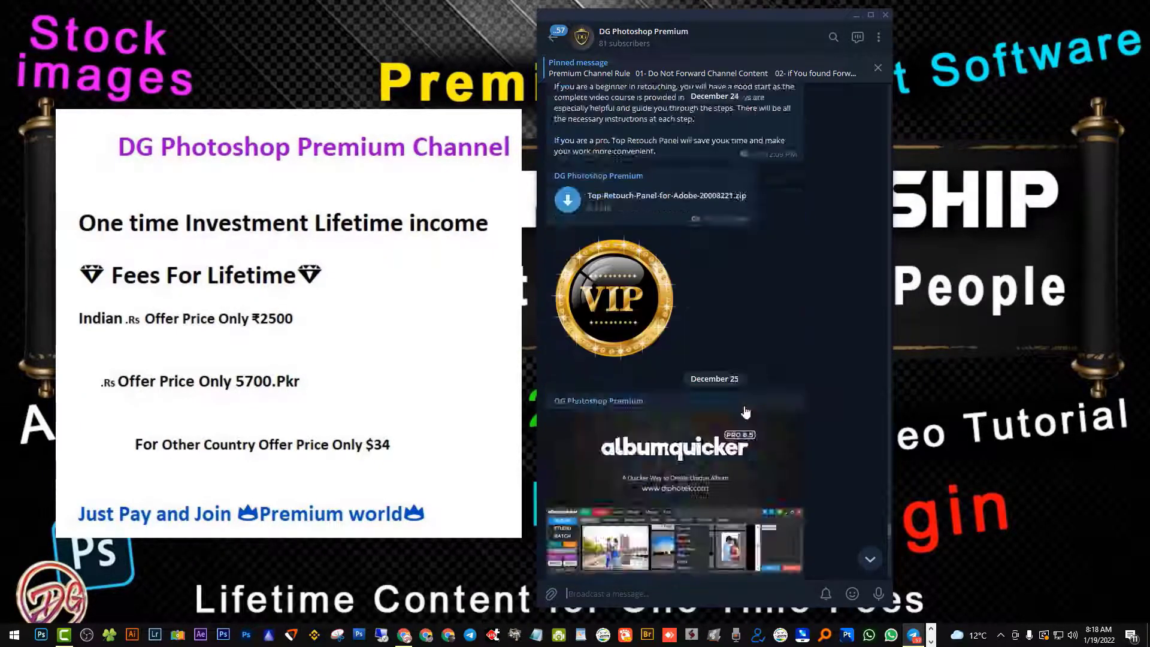
{"action": "scroll", "coordinate": [746, 413], "scroll_direction": "up", "scroll_amount": 10}
{"action": "scroll", "coordinate": [746, 413], "scroll_direction": "up", "scroll_amount": 10}
{"action": "scroll", "coordinate": [746, 412], "scroll_direction": "up", "scroll_amount": 10}
{"action": "scroll", "coordinate": [746, 412], "scroll_direction": "up", "scroll_amount": 10}
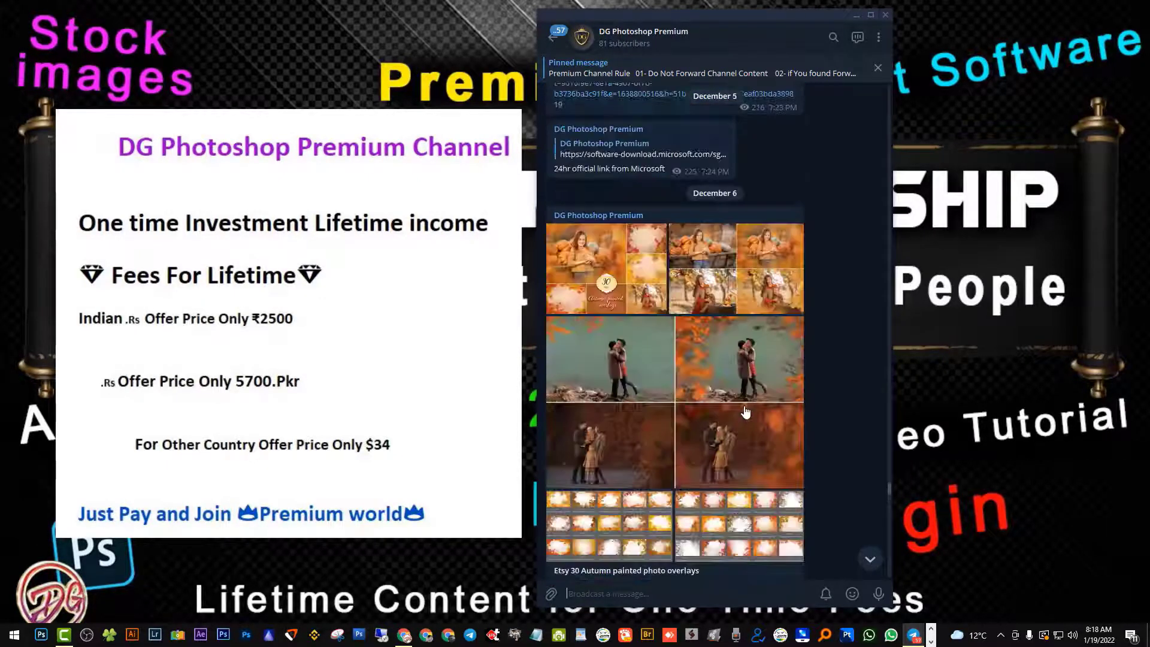
{"action": "scroll", "coordinate": [746, 412], "scroll_direction": "up", "scroll_amount": 10}
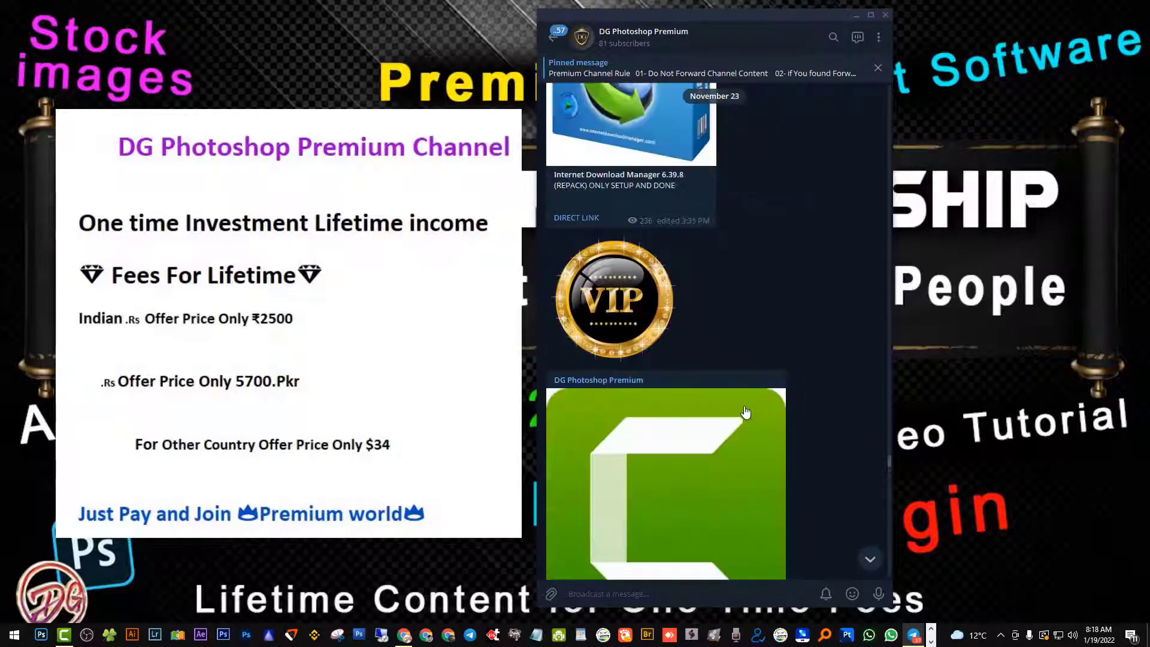
{"action": "scroll", "coordinate": [746, 412], "scroll_direction": "up", "scroll_amount": 5}
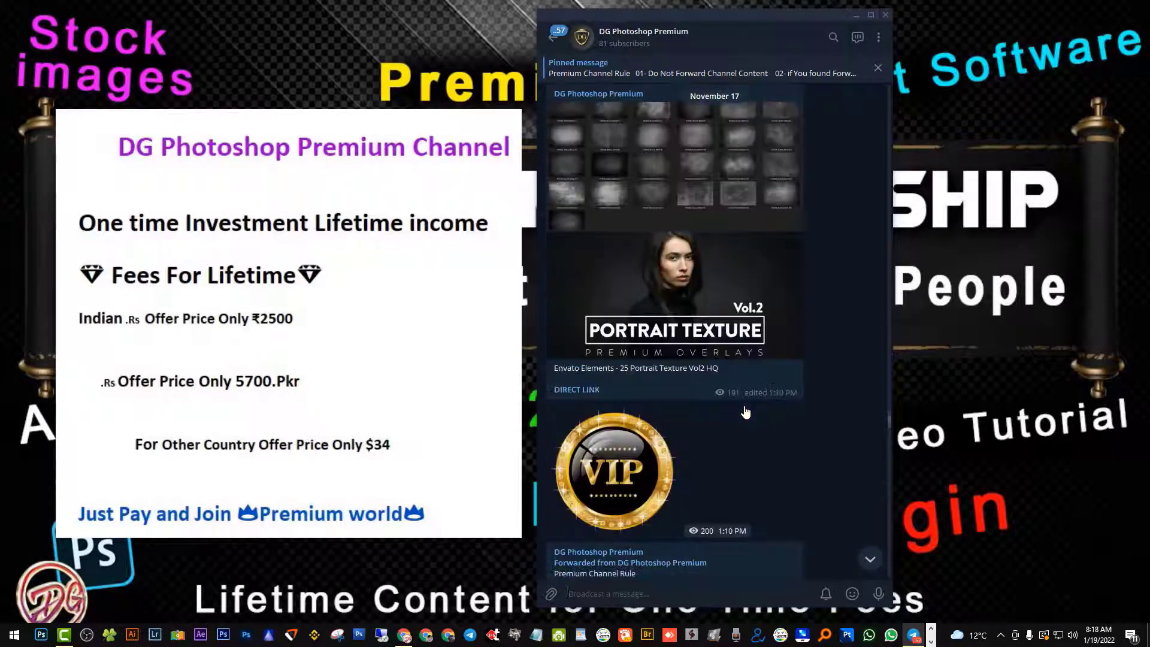
{"action": "scroll", "coordinate": [746, 412], "scroll_direction": "up", "scroll_amount": 5}
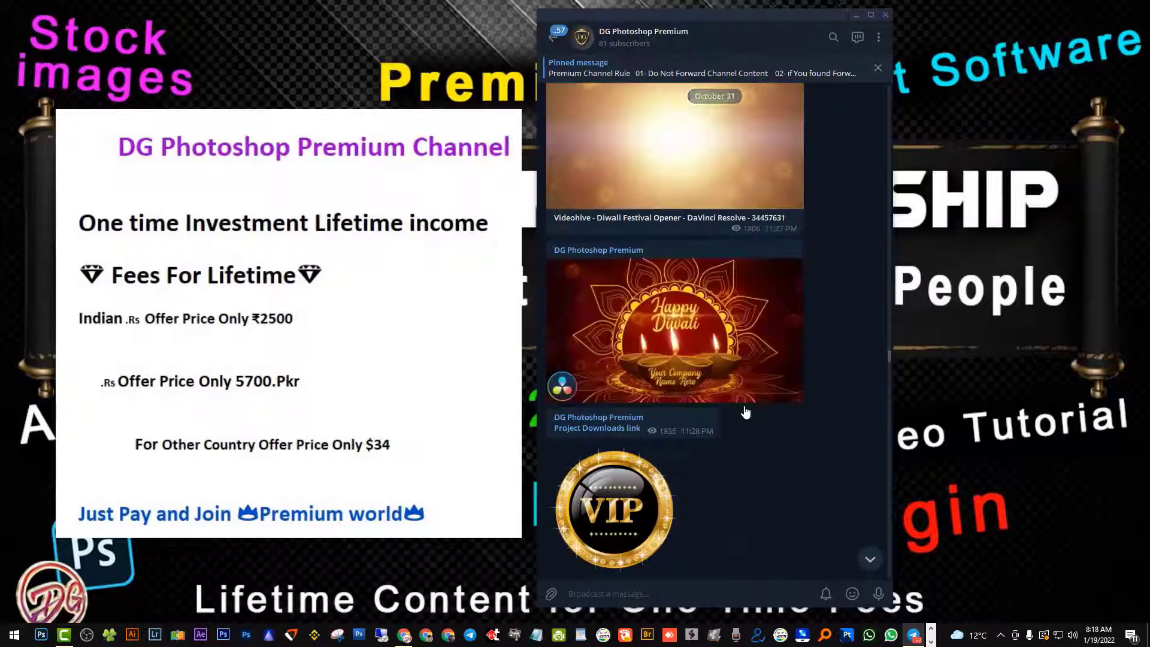
Step: Scroll back to the channel's August 29, 2021 creation, then jump to the newest Valentine posts
{"action": "scroll", "coordinate": [746, 412], "scroll_direction": "up", "scroll_amount": 5}
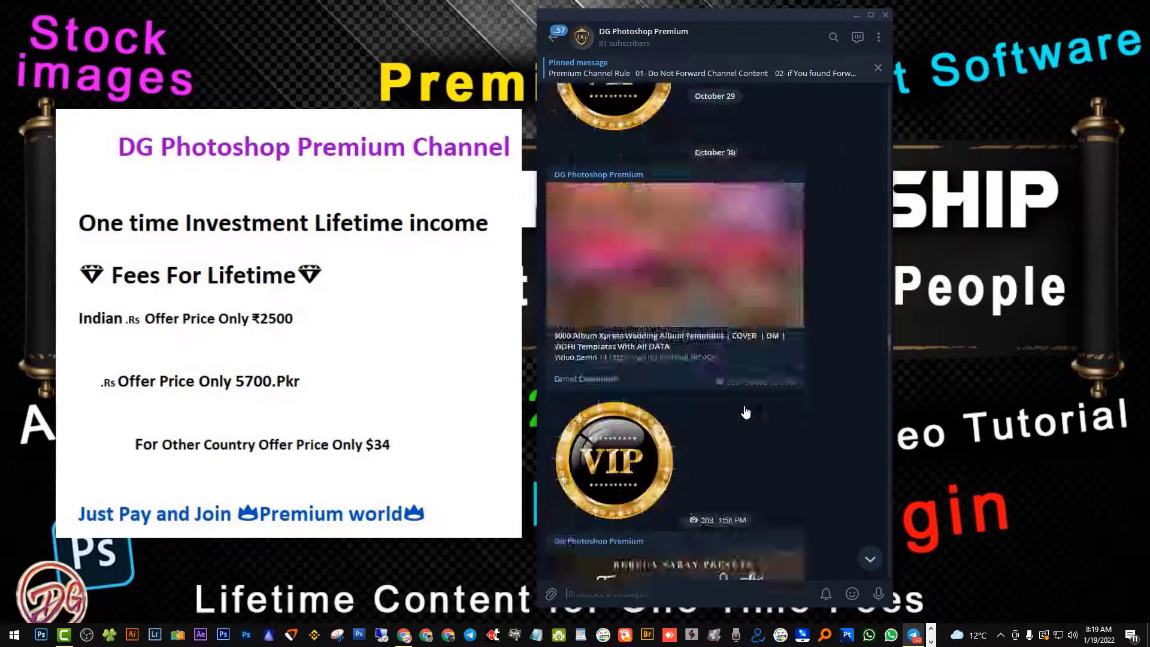
{"action": "scroll", "coordinate": [746, 412], "scroll_direction": "up", "scroll_amount": 5}
{"action": "scroll", "coordinate": [746, 412], "scroll_direction": "up", "scroll_amount": 5}
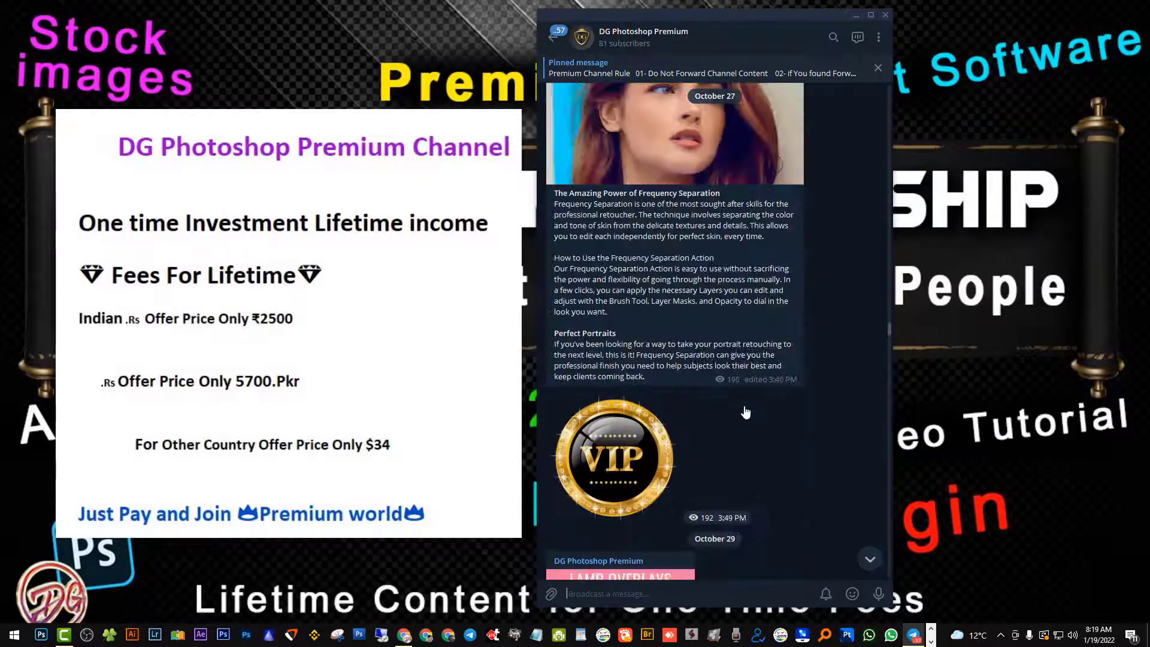
{"action": "scroll", "coordinate": [746, 413], "scroll_direction": "up", "scroll_amount": 5}
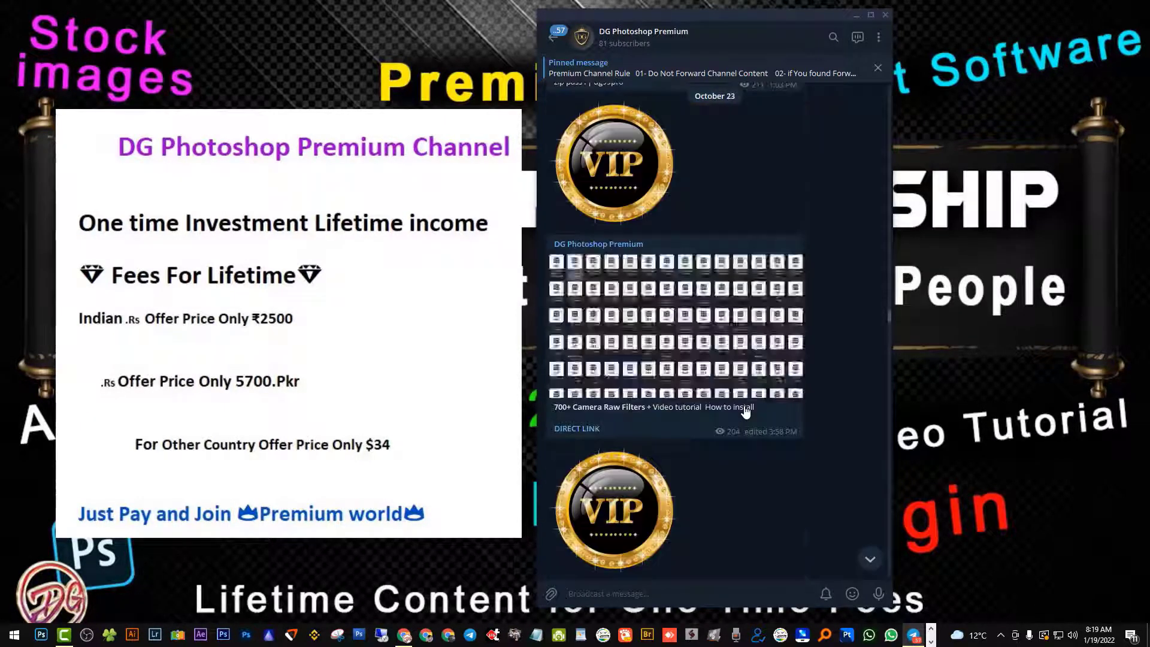
{"action": "scroll", "coordinate": [746, 412], "scroll_direction": "up", "scroll_amount": 5}
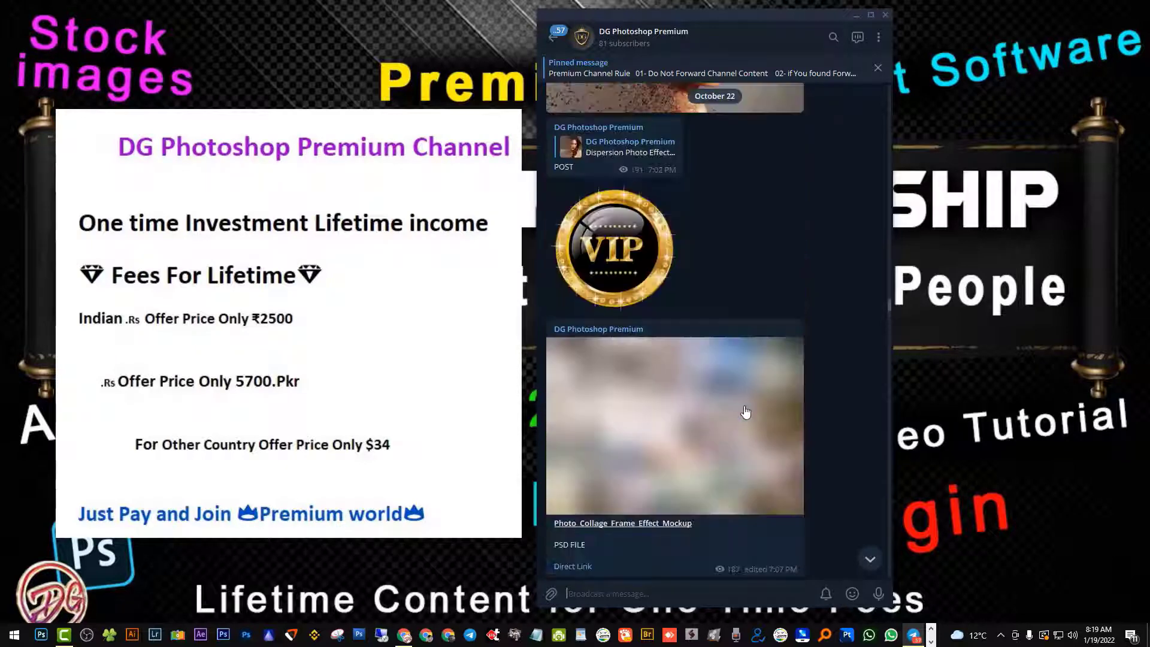
{"action": "scroll", "coordinate": [746, 412], "scroll_direction": "up", "scroll_amount": 5}
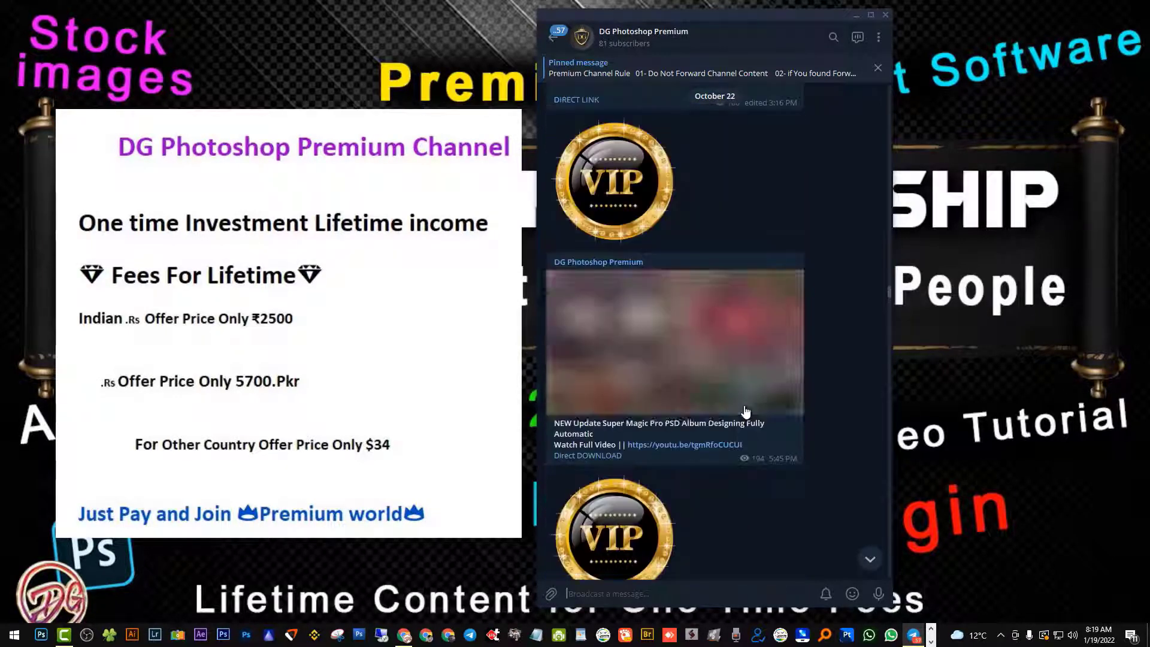
{"action": "scroll", "coordinate": [746, 412], "scroll_direction": "up", "scroll_amount": 5}
{"action": "scroll", "coordinate": [746, 412], "scroll_direction": "up", "scroll_amount": 5}
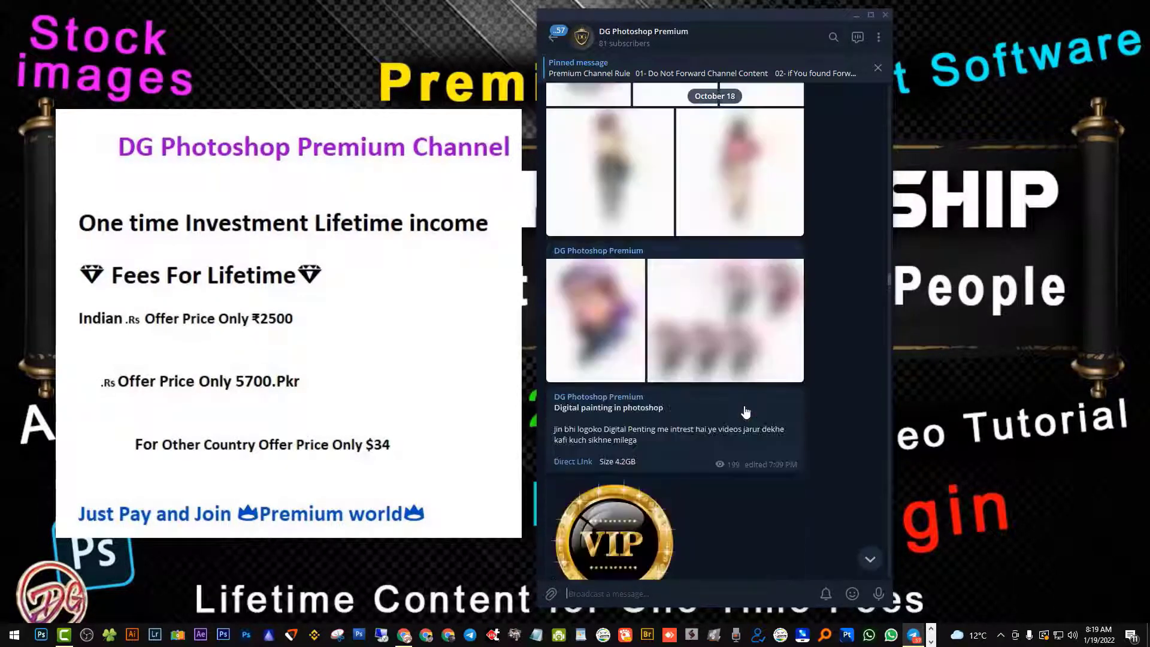
{"action": "scroll", "coordinate": [746, 412], "scroll_direction": "up", "scroll_amount": 5}
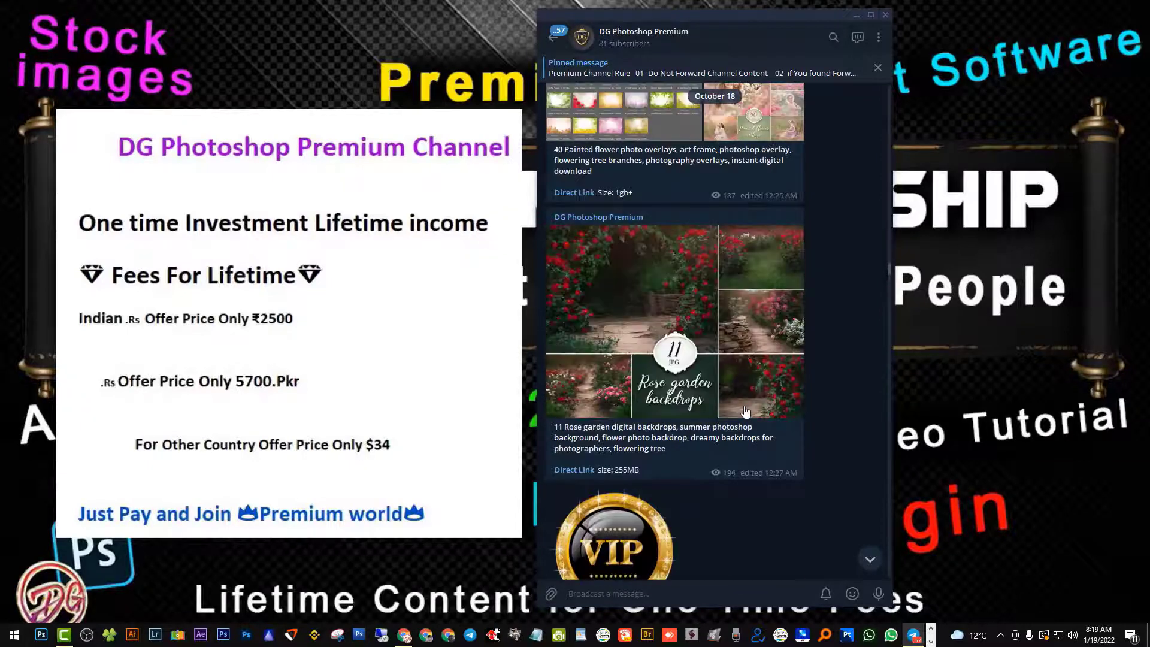
{"action": "scroll", "coordinate": [746, 412], "scroll_direction": "up", "scroll_amount": 5}
{"action": "scroll", "coordinate": [746, 412], "scroll_direction": "up", "scroll_amount": 5}
{"action": "scroll", "coordinate": [746, 412], "scroll_direction": "up", "scroll_amount": 5}
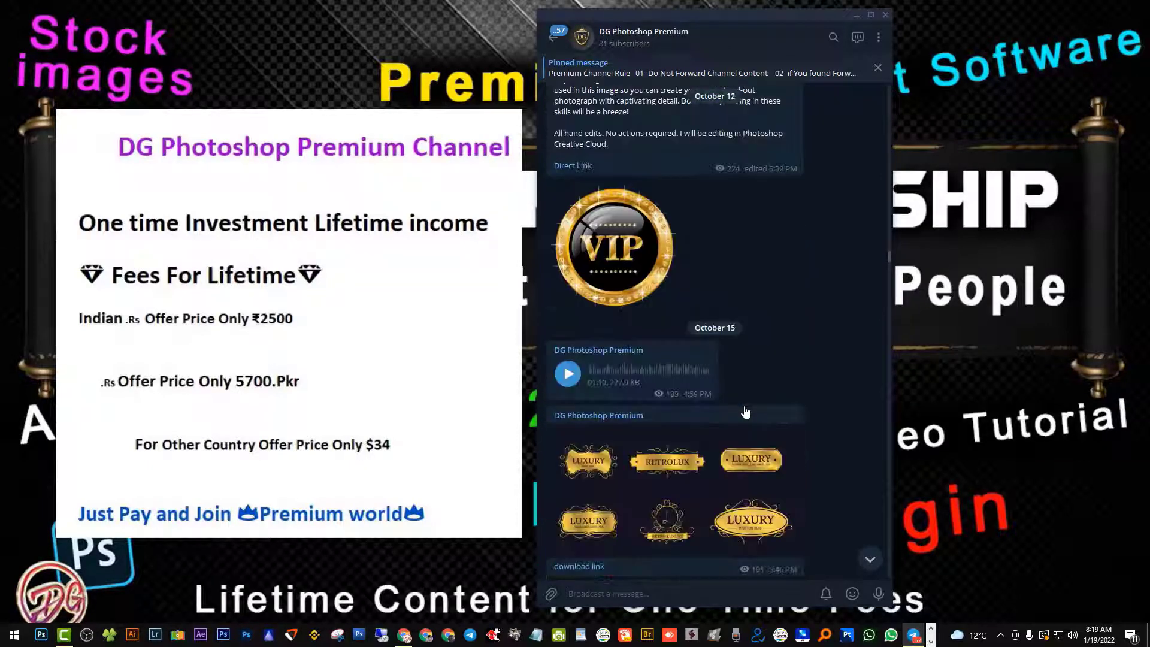
{"action": "scroll", "coordinate": [746, 412], "scroll_direction": "up", "scroll_amount": 5}
{"action": "scroll", "coordinate": [746, 412], "scroll_direction": "up", "scroll_amount": 2}
{"action": "scroll", "coordinate": [746, 412], "scroll_direction": "up", "scroll_amount": 5}
{"action": "scroll", "coordinate": [746, 412], "scroll_direction": "up", "scroll_amount": 5}
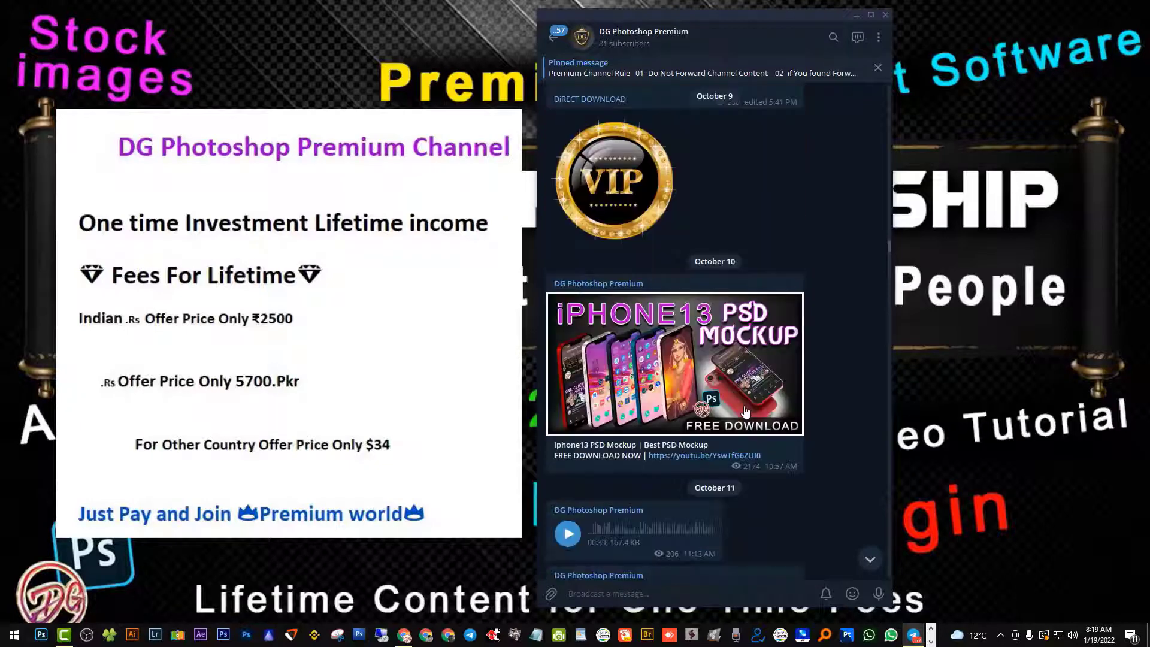
{"action": "scroll", "coordinate": [746, 412], "scroll_direction": "up", "scroll_amount": 5}
{"action": "scroll", "coordinate": [746, 412], "scroll_direction": "up", "scroll_amount": 5}
{"action": "scroll", "coordinate": [746, 412], "scroll_direction": "up", "scroll_amount": 5}
{"action": "scroll", "coordinate": [746, 412], "scroll_direction": "up", "scroll_amount": 5}
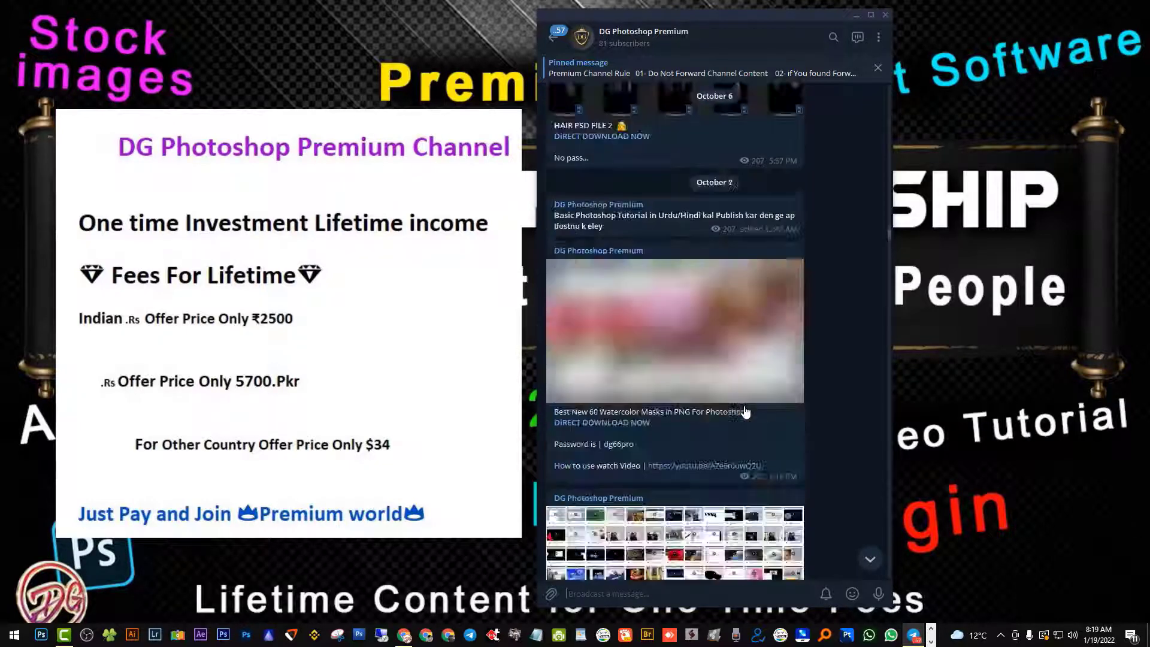
{"action": "scroll", "coordinate": [746, 412], "scroll_direction": "up", "scroll_amount": 5}
{"action": "scroll", "coordinate": [746, 412], "scroll_direction": "up", "scroll_amount": 5}
{"action": "scroll", "coordinate": [745, 413], "scroll_direction": "up", "scroll_amount": 5}
{"action": "scroll", "coordinate": [746, 412], "scroll_direction": "up", "scroll_amount": 5}
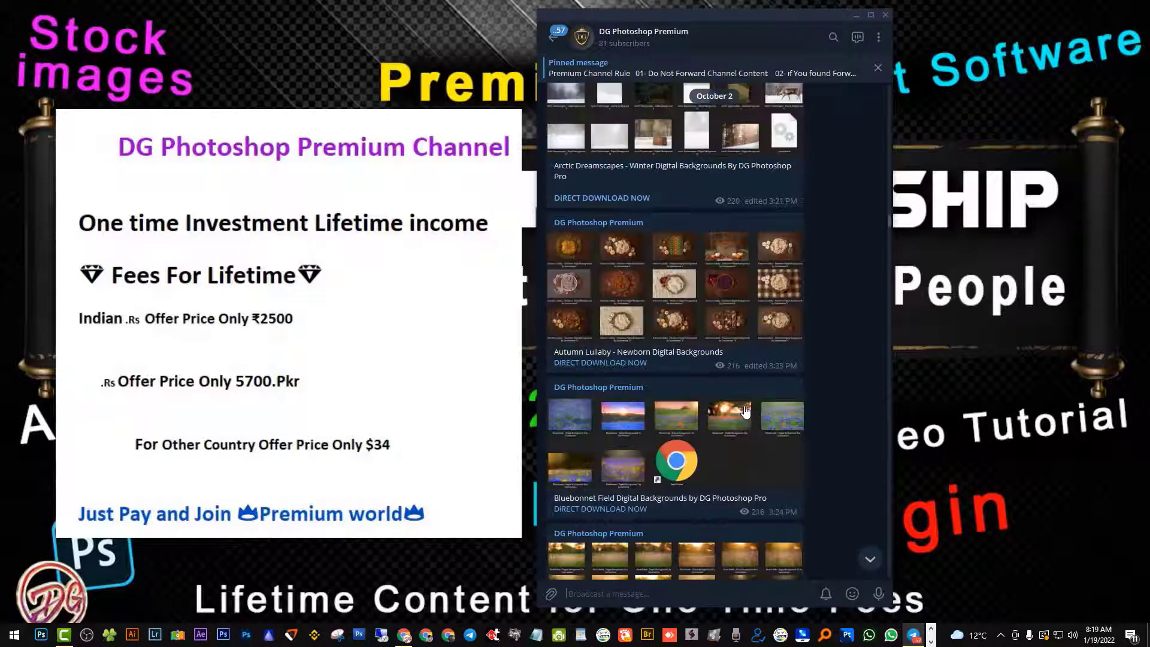
{"action": "scroll", "coordinate": [745, 412], "scroll_direction": "up", "scroll_amount": 5}
{"action": "scroll", "coordinate": [745, 412], "scroll_direction": "up", "scroll_amount": 5}
{"action": "scroll", "coordinate": [746, 412], "scroll_direction": "up", "scroll_amount": 5}
{"action": "scroll", "coordinate": [746, 412], "scroll_direction": "up", "scroll_amount": 5}
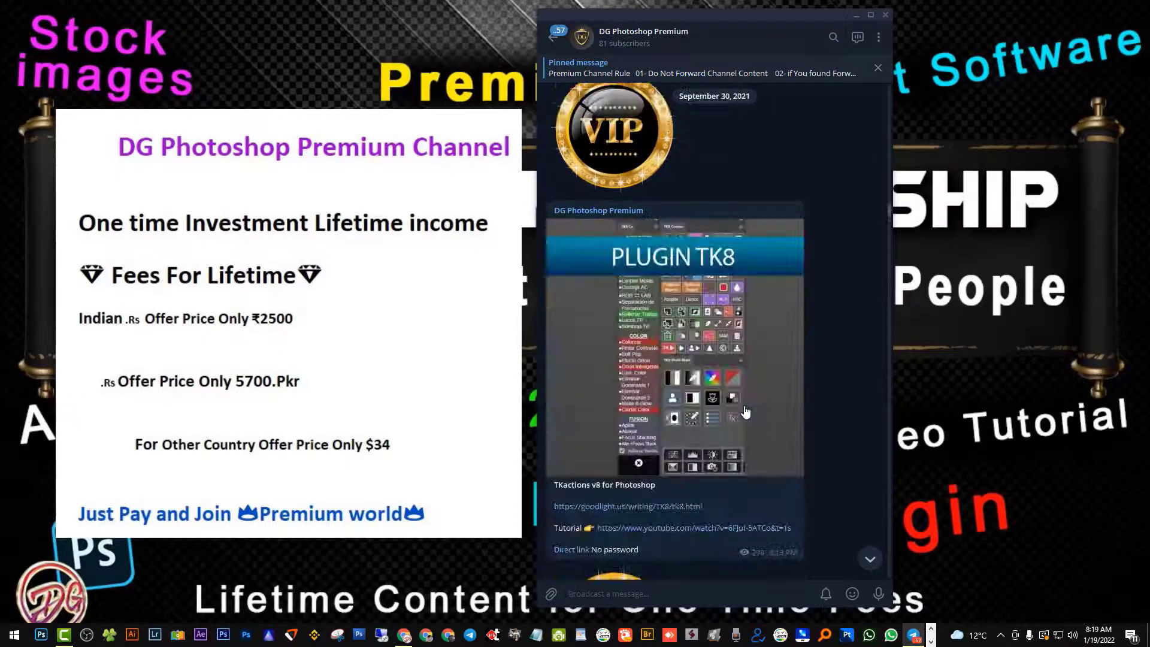
{"action": "scroll", "coordinate": [745, 412], "scroll_direction": "up", "scroll_amount": 5}
{"action": "scroll", "coordinate": [746, 412], "scroll_direction": "up", "scroll_amount": 5}
{"action": "scroll", "coordinate": [746, 412], "scroll_direction": "up", "scroll_amount": 5}
{"action": "scroll", "coordinate": [745, 412], "scroll_direction": "up", "scroll_amount": 5}
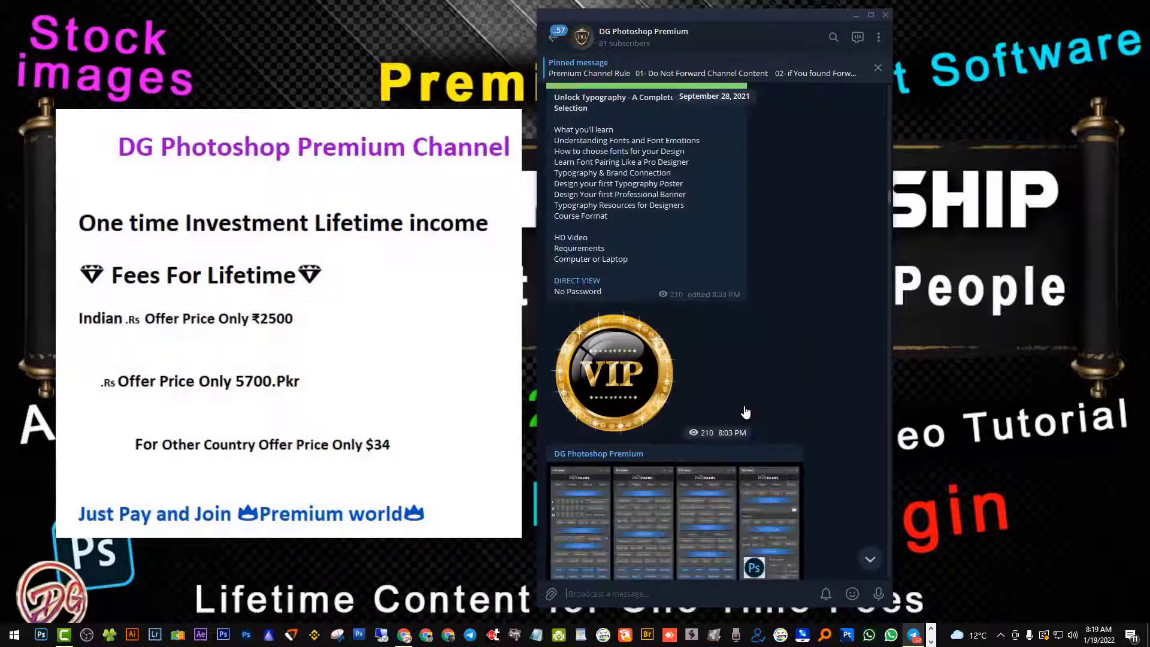
{"action": "scroll", "coordinate": [745, 413], "scroll_direction": "up", "scroll_amount": 5}
{"action": "scroll", "coordinate": [746, 412], "scroll_direction": "up", "scroll_amount": 5}
{"action": "scroll", "coordinate": [746, 412], "scroll_direction": "up", "scroll_amount": 5}
{"action": "scroll", "coordinate": [746, 412], "scroll_direction": "up", "scroll_amount": 5}
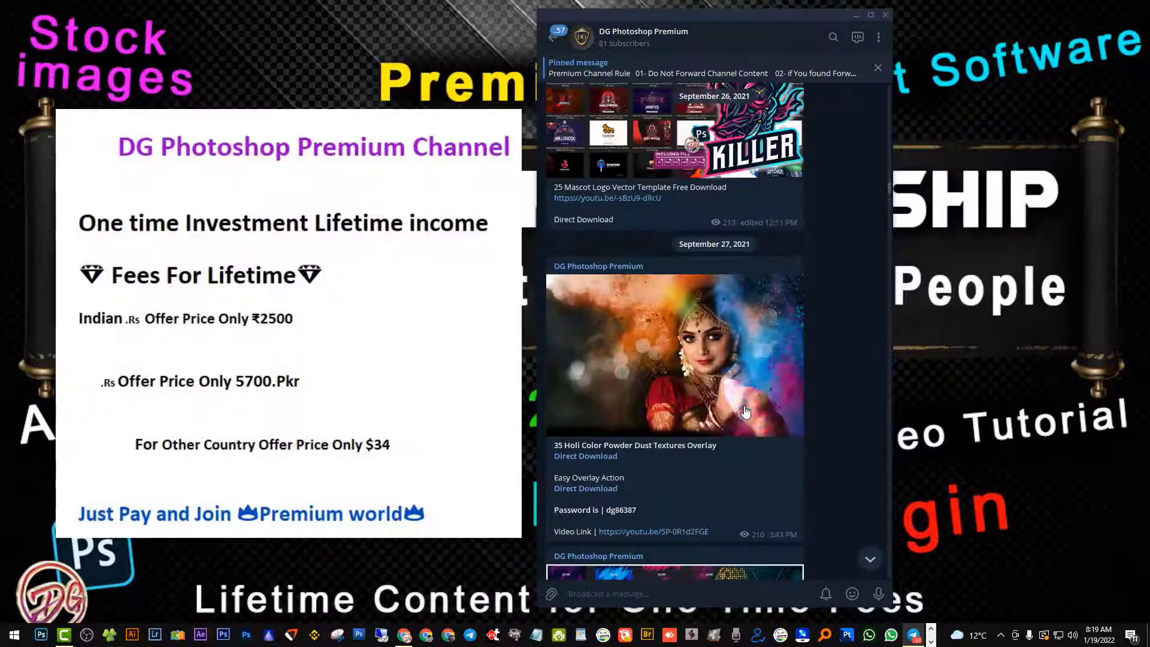
{"action": "scroll", "coordinate": [746, 412], "scroll_direction": "up", "scroll_amount": 5}
{"action": "scroll", "coordinate": [746, 412], "scroll_direction": "up", "scroll_amount": 5}
{"action": "scroll", "coordinate": [746, 412], "scroll_direction": "up", "scroll_amount": 5}
{"action": "scroll", "coordinate": [746, 412], "scroll_direction": "up", "scroll_amount": 5}
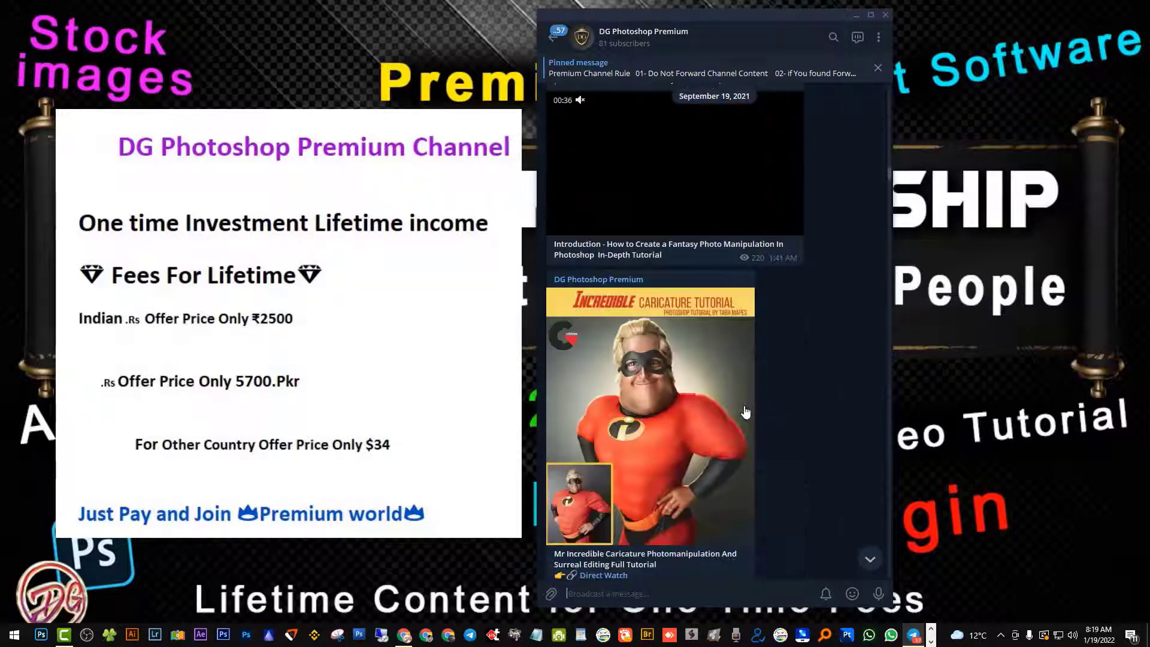
{"action": "scroll", "coordinate": [745, 412], "scroll_direction": "up", "scroll_amount": 5}
{"action": "scroll", "coordinate": [746, 412], "scroll_direction": "up", "scroll_amount": 5}
{"action": "scroll", "coordinate": [745, 412], "scroll_direction": "up", "scroll_amount": 5}
{"action": "scroll", "coordinate": [746, 412], "scroll_direction": "up", "scroll_amount": 5}
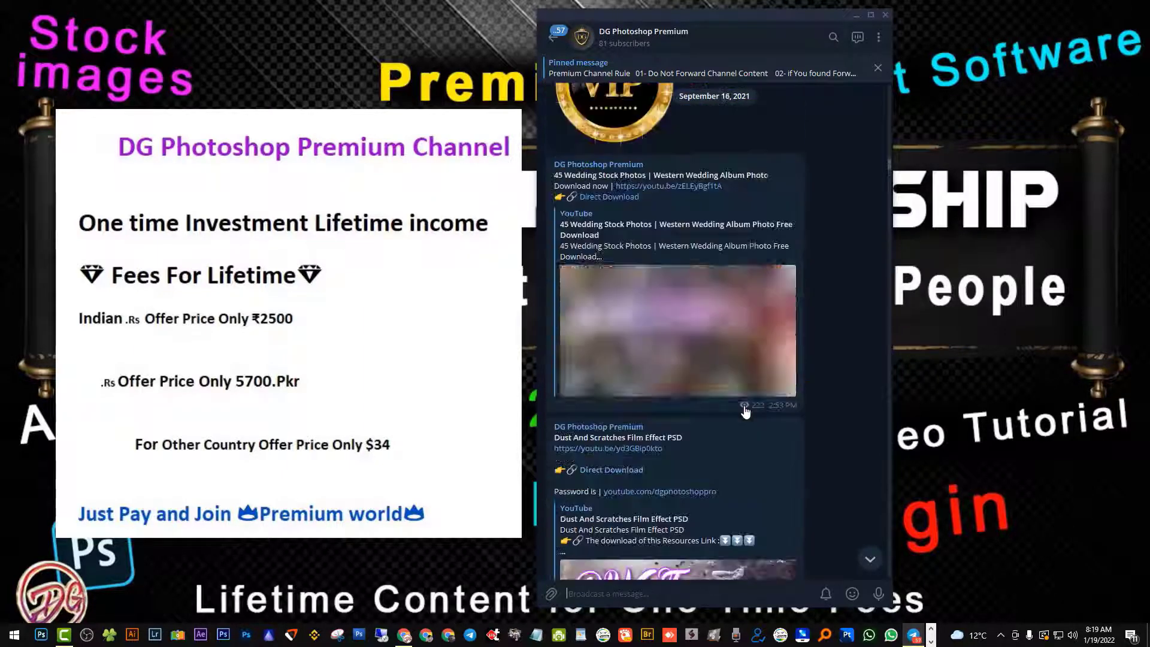
{"action": "scroll", "coordinate": [746, 412], "scroll_direction": "up", "scroll_amount": 5}
{"action": "scroll", "coordinate": [746, 412], "scroll_direction": "up", "scroll_amount": 5}
{"action": "scroll", "coordinate": [745, 412], "scroll_direction": "up", "scroll_amount": 5}
{"action": "scroll", "coordinate": [746, 412], "scroll_direction": "up", "scroll_amount": 5}
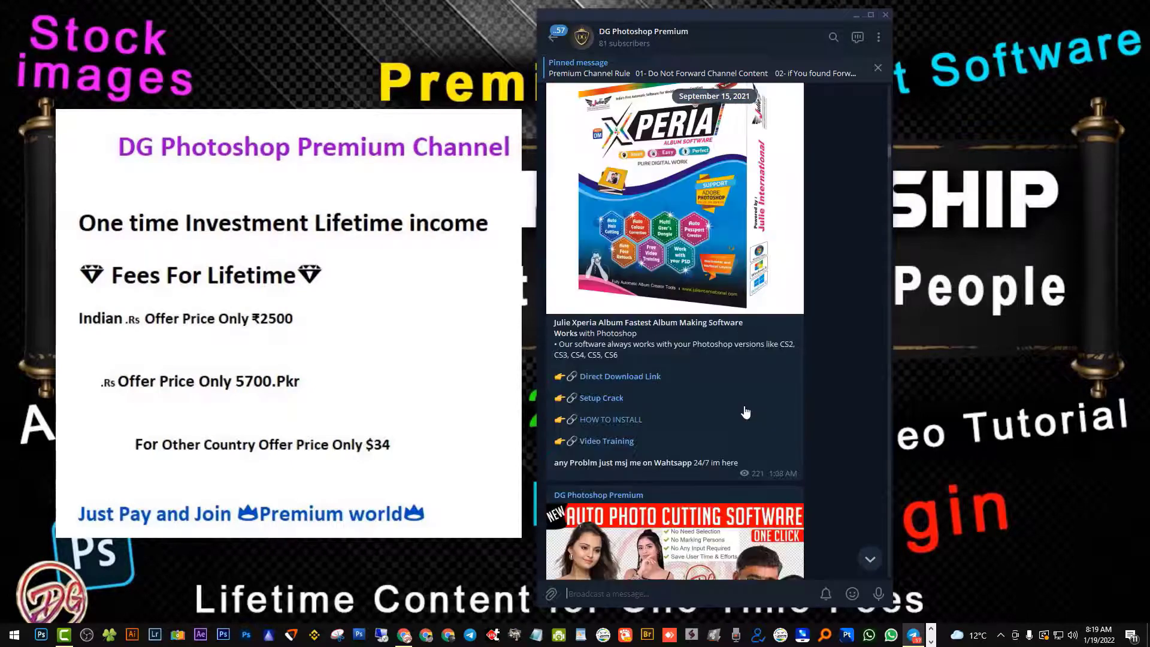
{"action": "scroll", "coordinate": [745, 412], "scroll_direction": "up", "scroll_amount": 5}
{"action": "scroll", "coordinate": [746, 412], "scroll_direction": "up", "scroll_amount": 5}
{"action": "scroll", "coordinate": [746, 412], "scroll_direction": "up", "scroll_amount": 5}
{"action": "scroll", "coordinate": [746, 412], "scroll_direction": "up", "scroll_amount": 5}
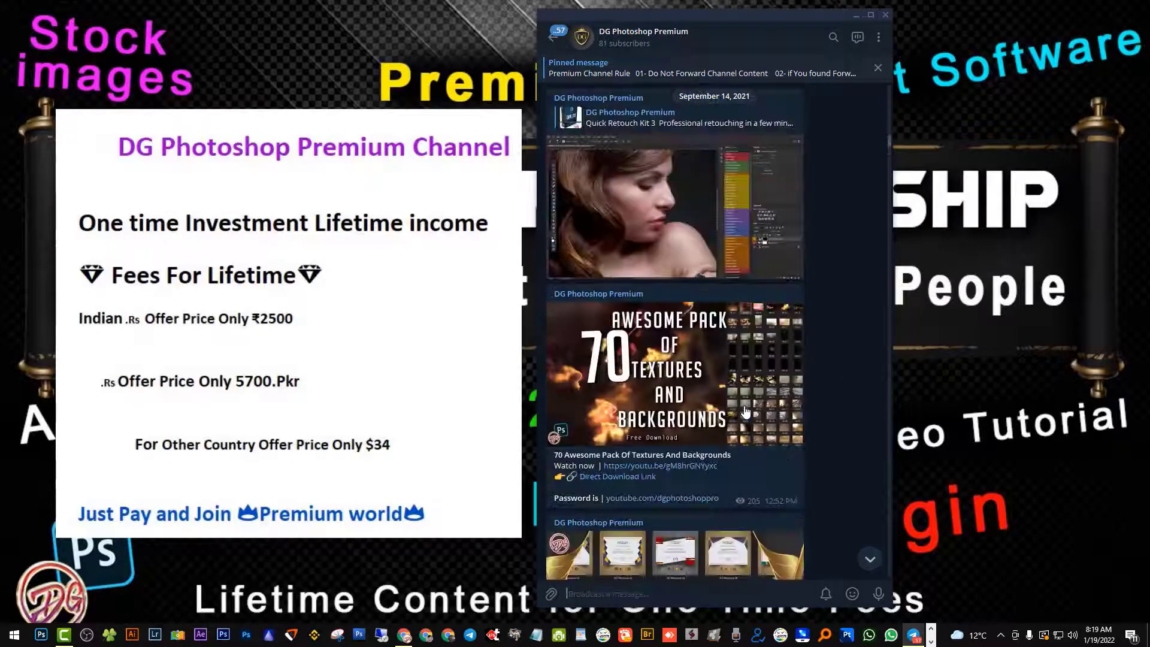
{"action": "scroll", "coordinate": [746, 412], "scroll_direction": "up", "scroll_amount": 5}
{"action": "scroll", "coordinate": [745, 412], "scroll_direction": "up", "scroll_amount": 5}
{"action": "scroll", "coordinate": [746, 412], "scroll_direction": "up", "scroll_amount": 5}
{"action": "scroll", "coordinate": [746, 412], "scroll_direction": "up", "scroll_amount": 5}
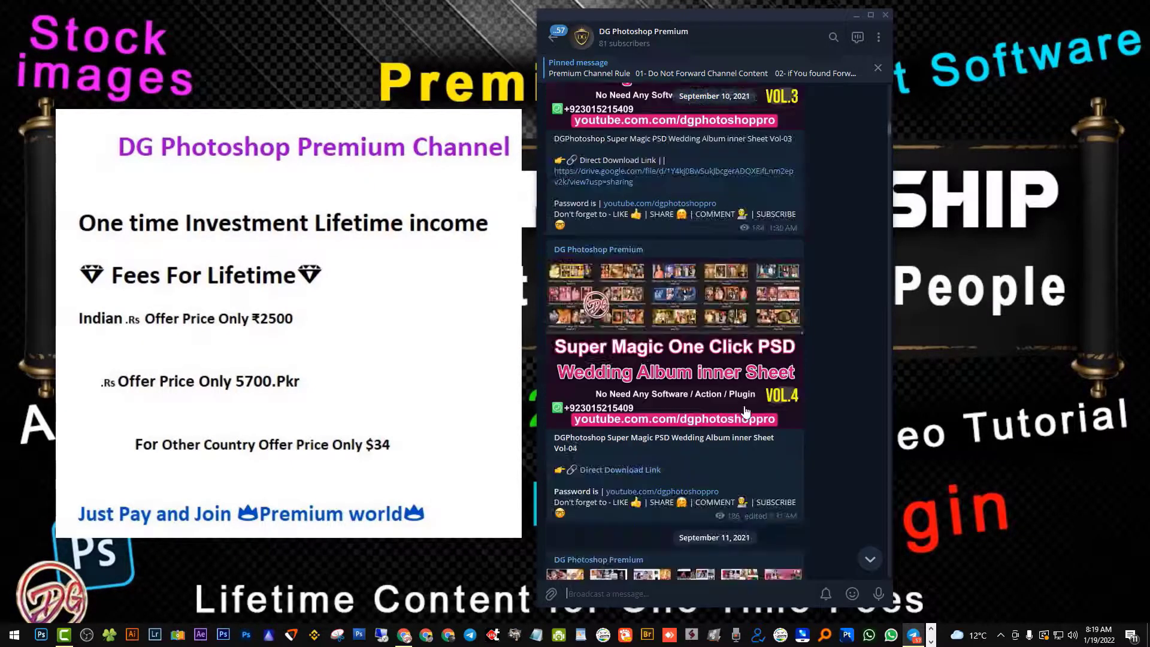
{"action": "scroll", "coordinate": [746, 412], "scroll_direction": "up", "scroll_amount": 5}
{"action": "scroll", "coordinate": [746, 412], "scroll_direction": "up", "scroll_amount": 5}
{"action": "scroll", "coordinate": [745, 412], "scroll_direction": "up", "scroll_amount": 5}
{"action": "scroll", "coordinate": [746, 412], "scroll_direction": "up", "scroll_amount": 5}
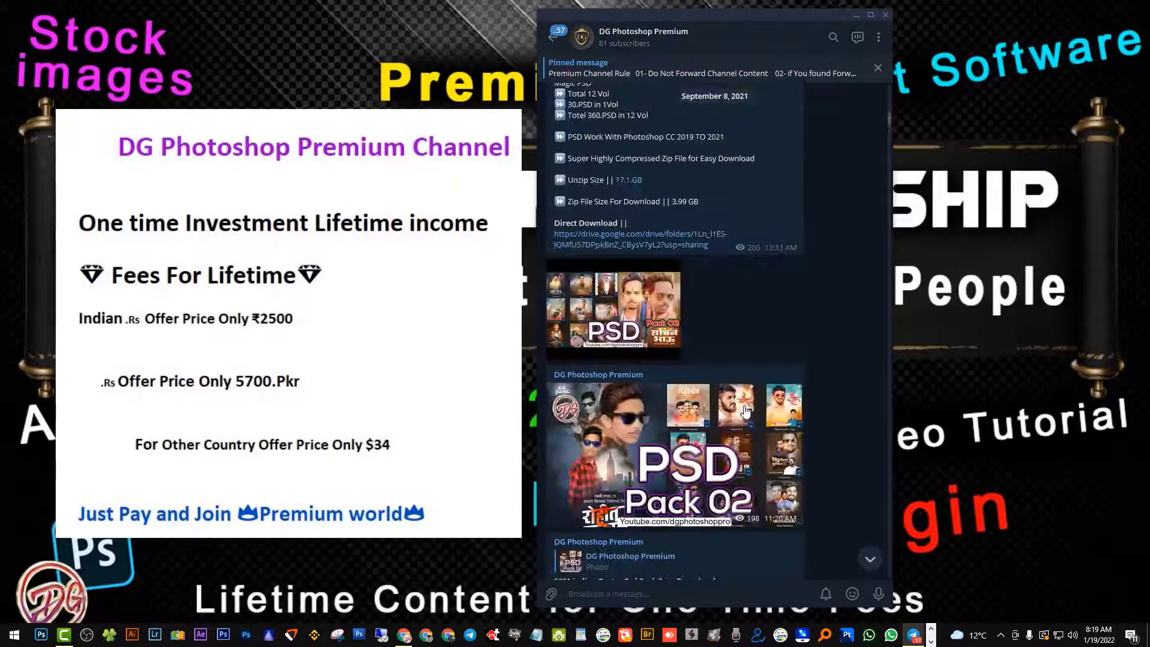
{"action": "scroll", "coordinate": [746, 412], "scroll_direction": "up", "scroll_amount": 5}
{"action": "scroll", "coordinate": [746, 412], "scroll_direction": "up", "scroll_amount": 5}
{"action": "scroll", "coordinate": [746, 412], "scroll_direction": "up", "scroll_amount": 5}
{"action": "scroll", "coordinate": [745, 412], "scroll_direction": "up", "scroll_amount": 5}
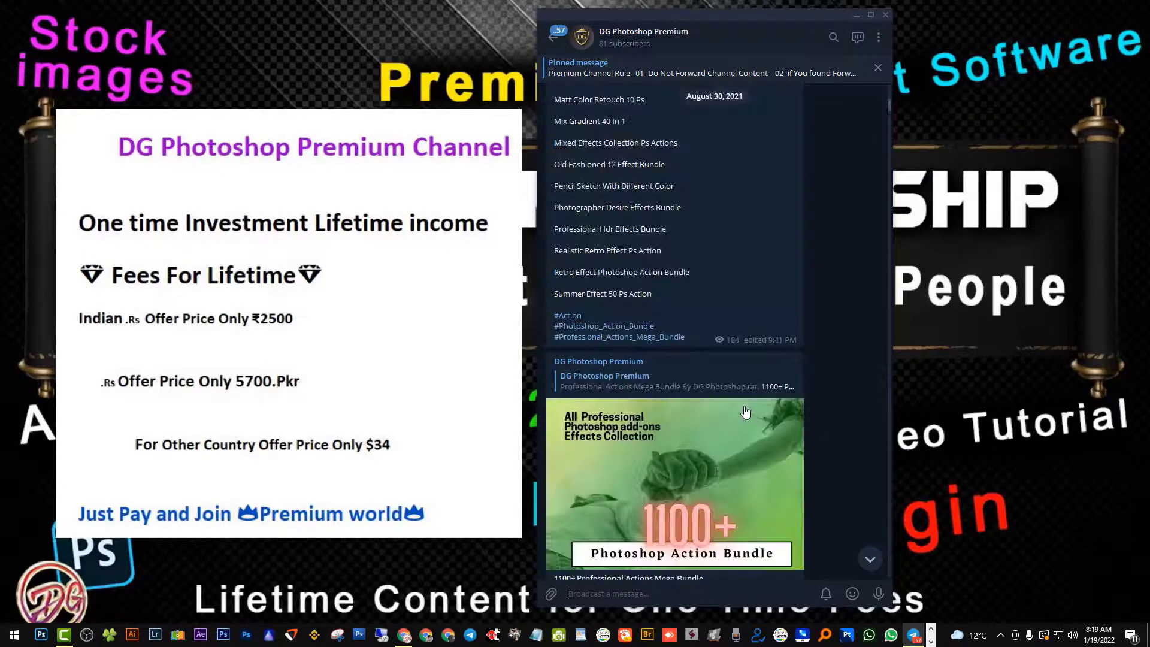
{"action": "scroll", "coordinate": [746, 412], "scroll_direction": "up", "scroll_amount": 5}
{"action": "scroll", "coordinate": [746, 412], "scroll_direction": "up", "scroll_amount": 5}
{"action": "scroll", "coordinate": [746, 412], "scroll_direction": "up", "scroll_amount": 5}
{"action": "scroll", "coordinate": [746, 412], "scroll_direction": "up", "scroll_amount": 5}
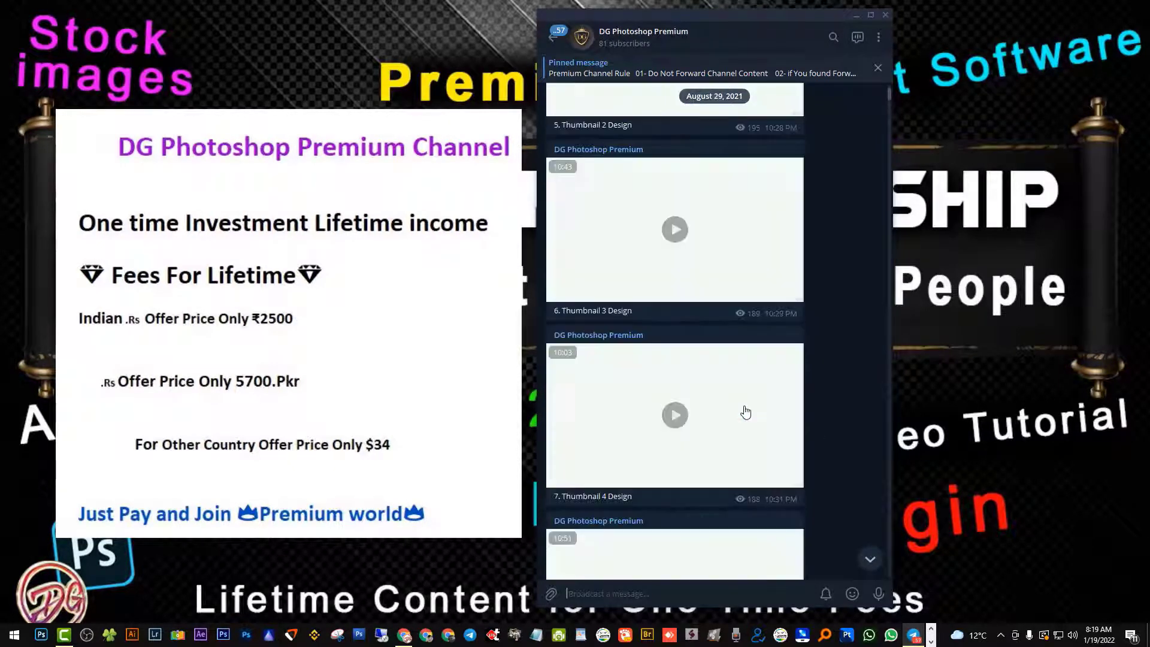
{"action": "scroll", "coordinate": [746, 412], "scroll_direction": "up", "scroll_amount": 5}
{"action": "scroll", "coordinate": [746, 412], "scroll_direction": "up", "scroll_amount": 5}
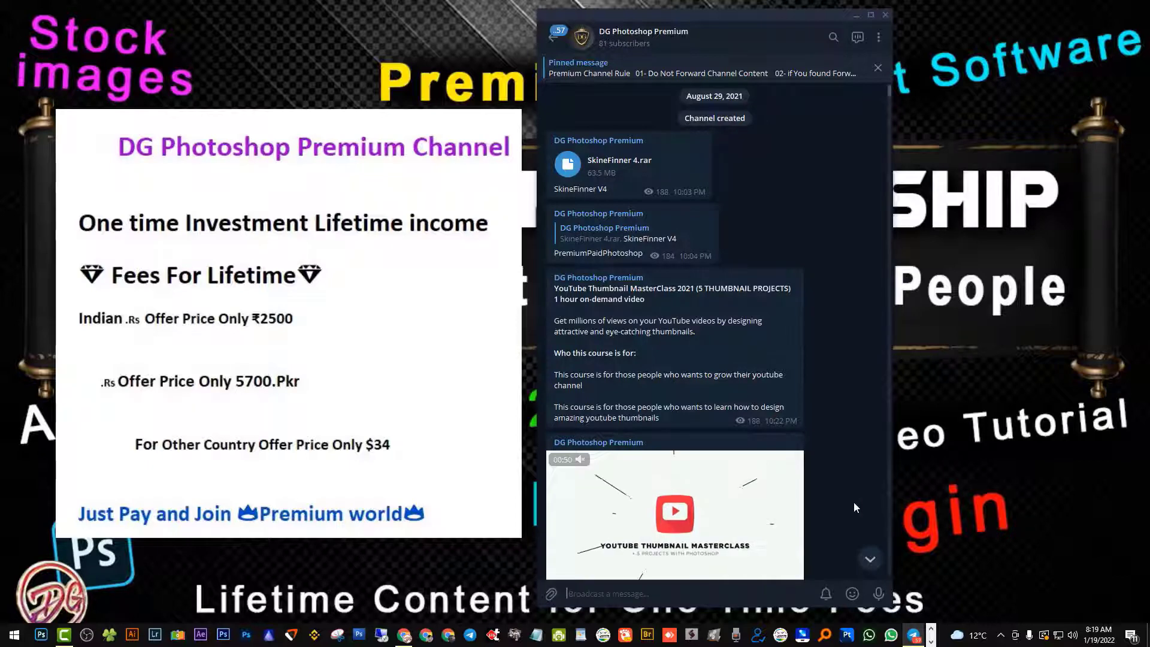
{"action": "left_click", "coordinate": [872, 560]}
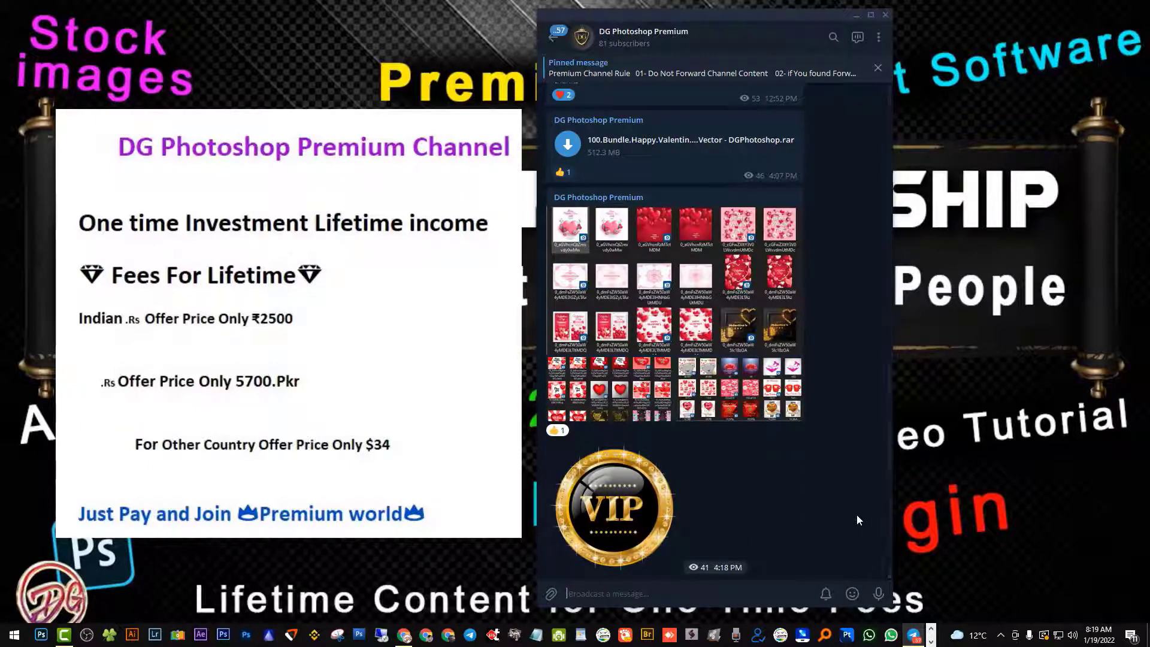